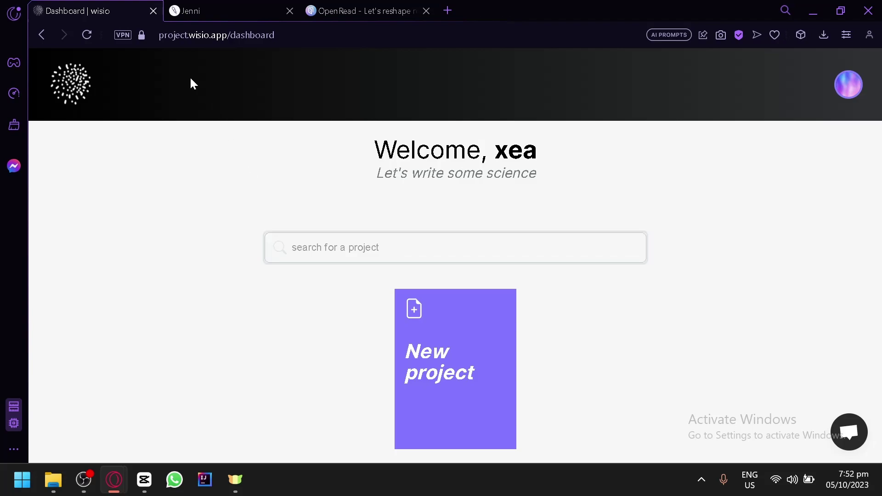
Step: View the open Jenni and OpenRead pages and return to the Wisio dashboard
click(228, 9)
click(340, 10)
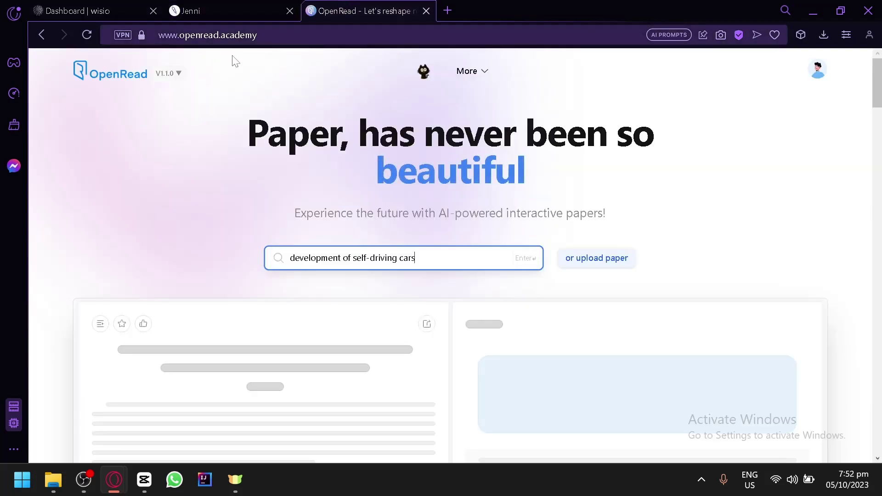
click(91, 13)
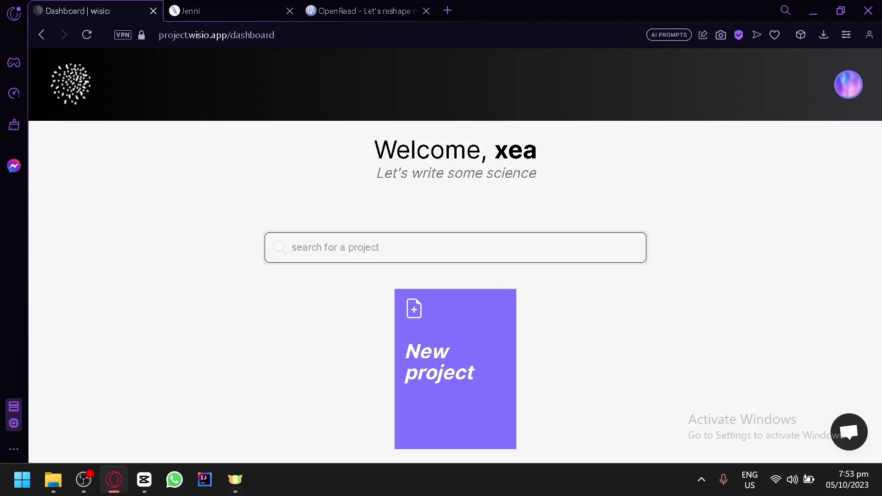
Step: Create a new project and dismiss the introductory video dialog
click(458, 330)
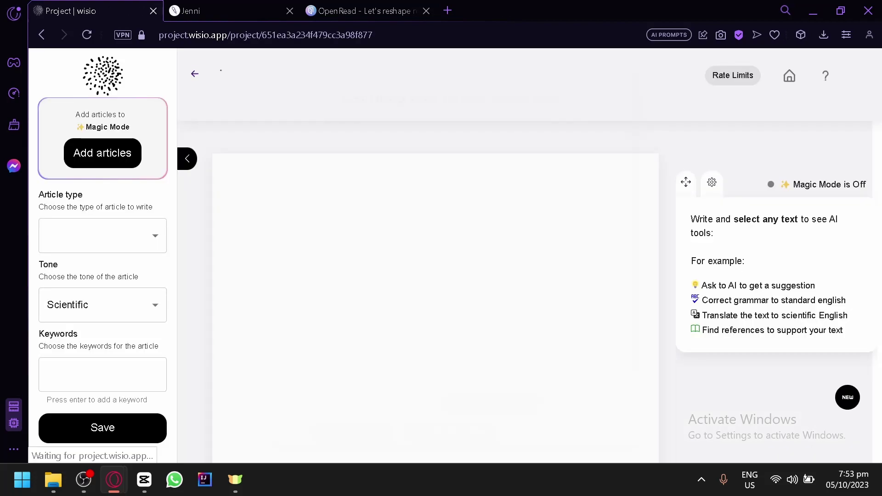
scroll(594, 307, down, 2)
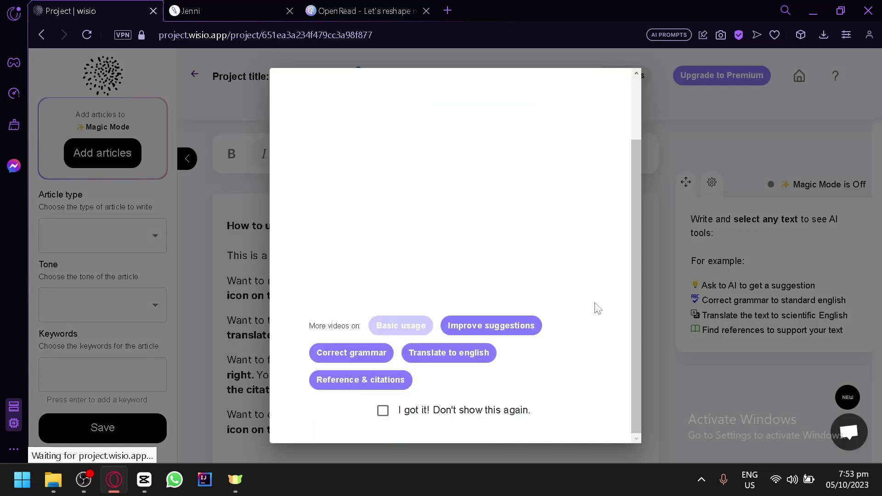
scroll(594, 295, up, 2)
click(663, 106)
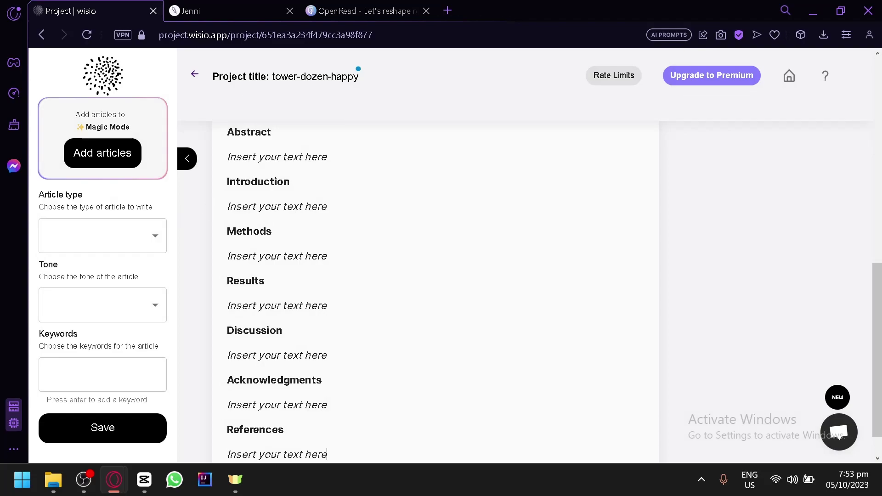
Step: Set the project's article type to Systematic Review and its tone to Academic
click(145, 243)
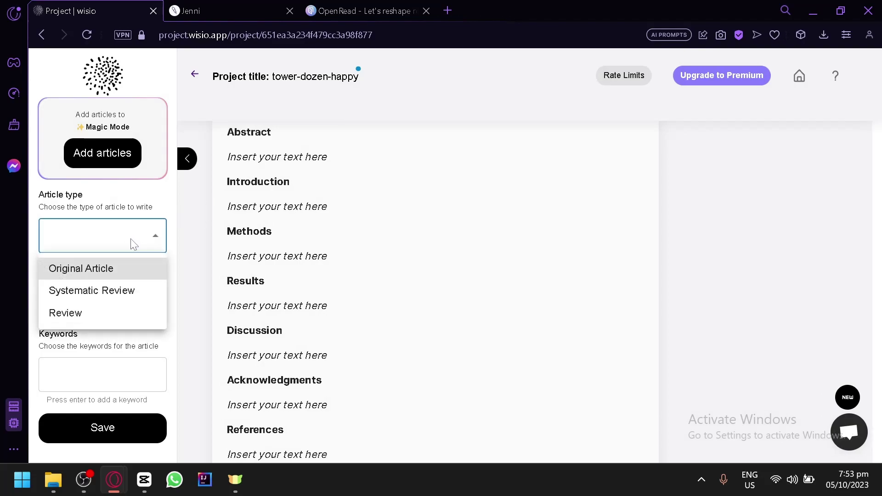
scroll(65, 214, up, 6)
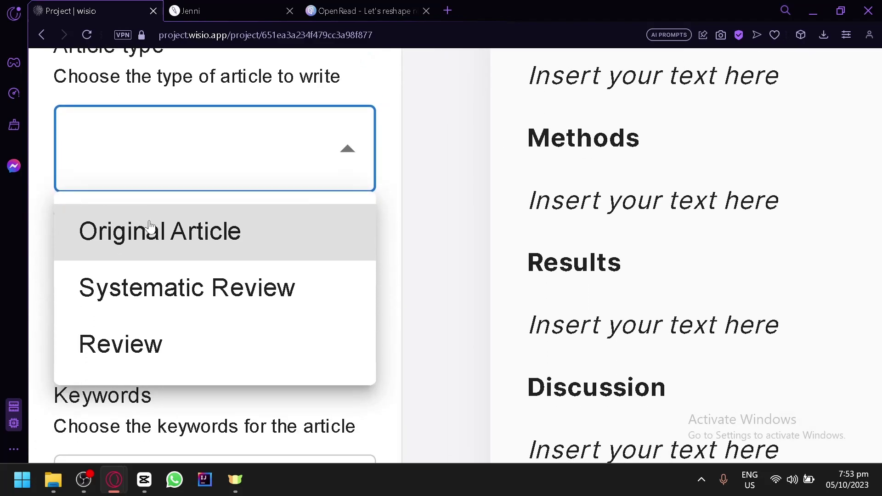
click(175, 296)
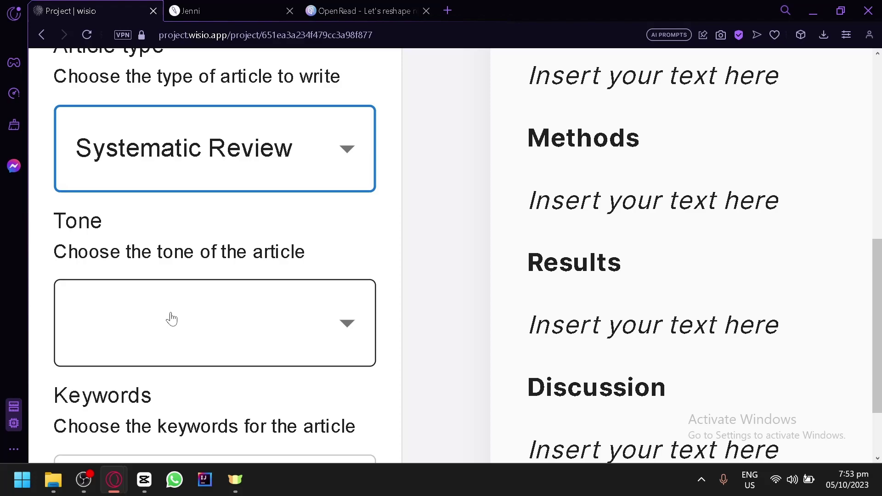
scroll(170, 317, down, 2)
scroll(175, 245, up, 10)
scroll(174, 252, down, 6)
click(175, 262)
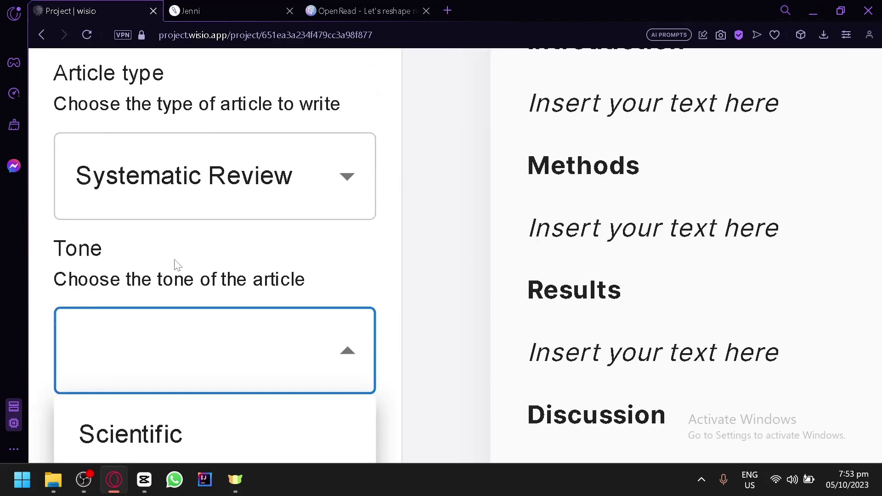
scroll(179, 256, down, 4)
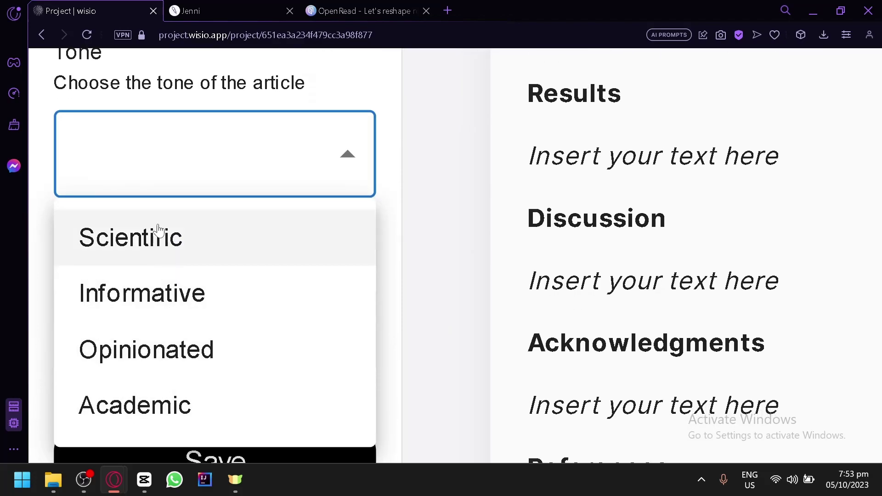
click(130, 417)
Step: Enter "self-driving cars" as the article keyword and save the project settings
scroll(159, 299, down, 1)
click(159, 291)
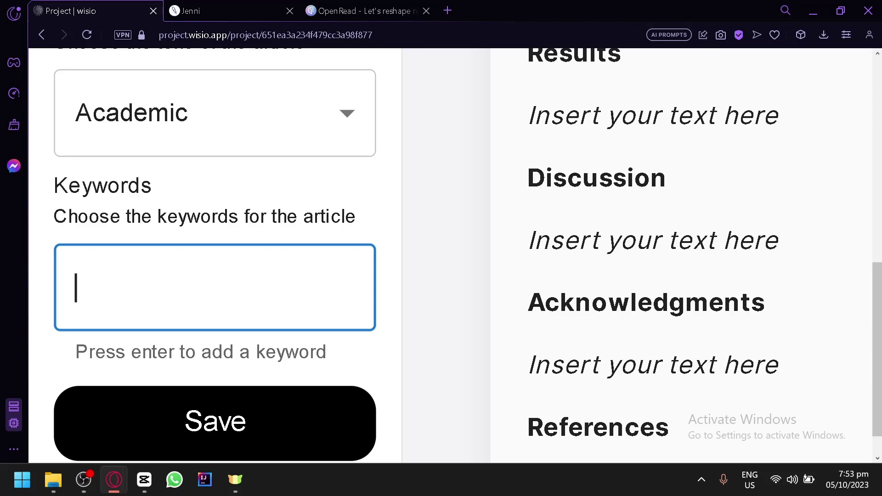
text(self-)
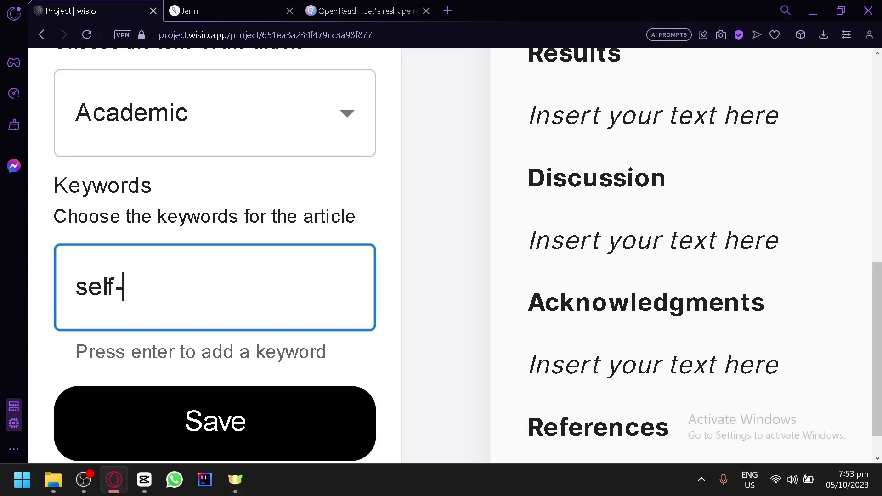
text(driving cars)
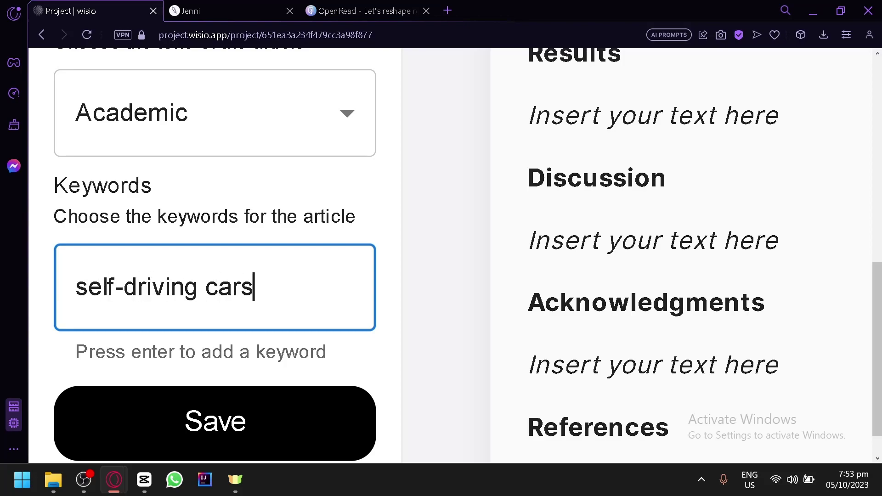
click(280, 412)
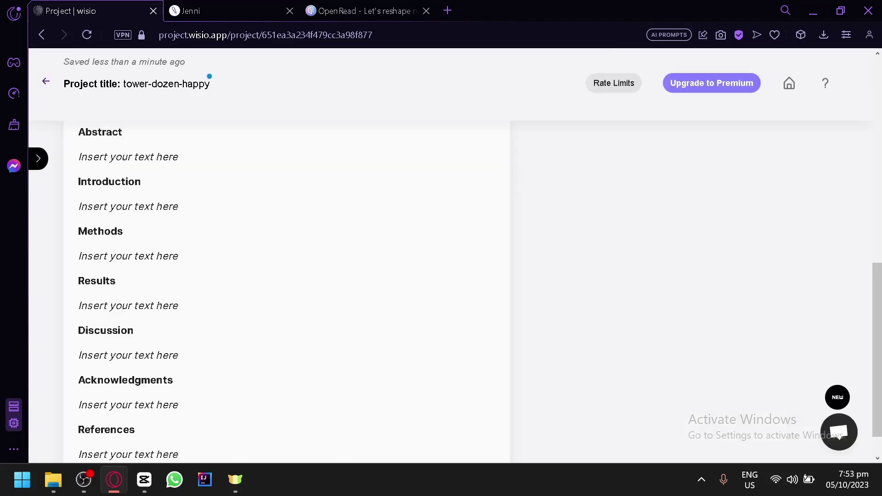
Step: Expand the collapsed article settings sidebar beside the document
scroll(285, 294, up, 3)
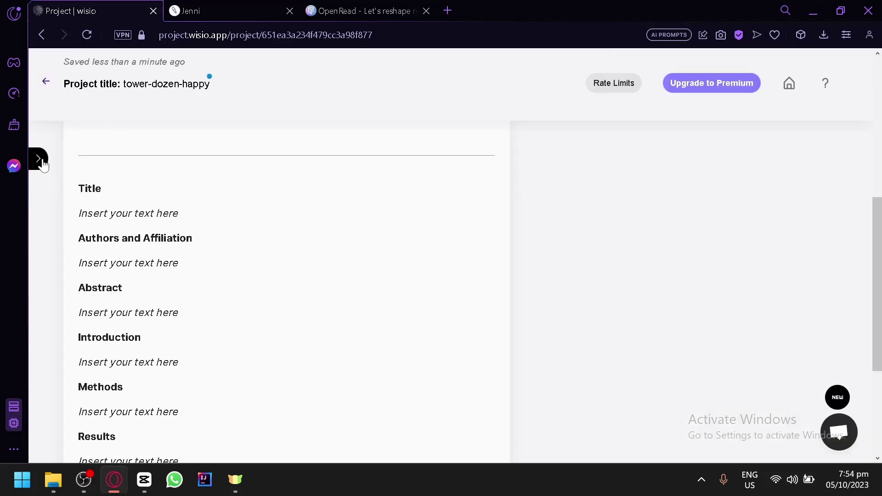
click(39, 160)
scroll(435, 285, up, 5)
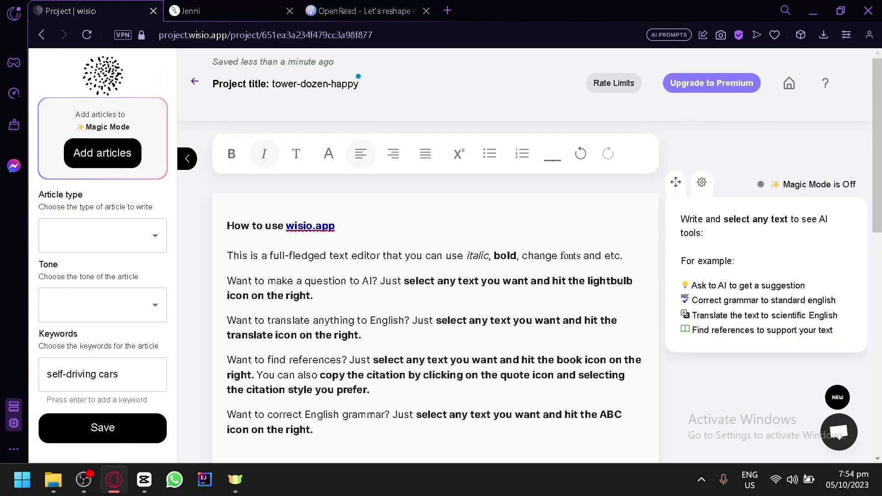
Step: Replace all the template text in the document with "literature review about self-driving cars"
scroll(435, 294, down, 10)
scroll(435, 294, up, 5)
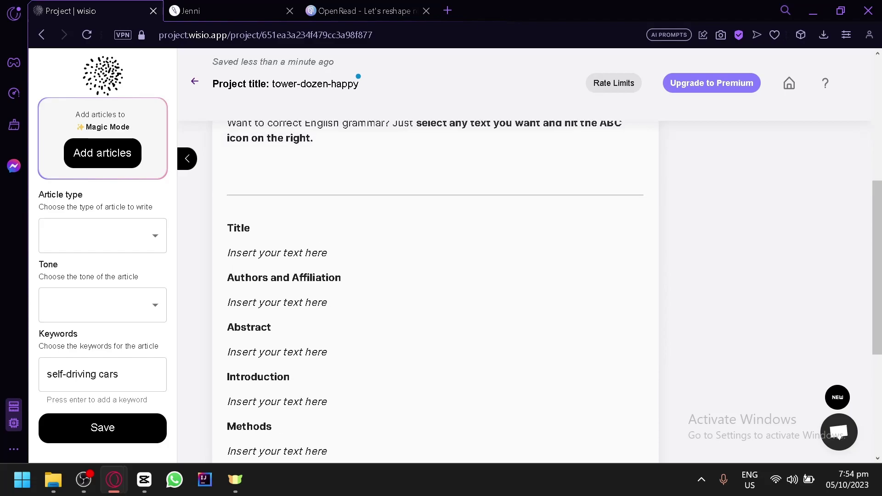
drag(227, 225, 290, 292)
scroll(321, 289, down, 2)
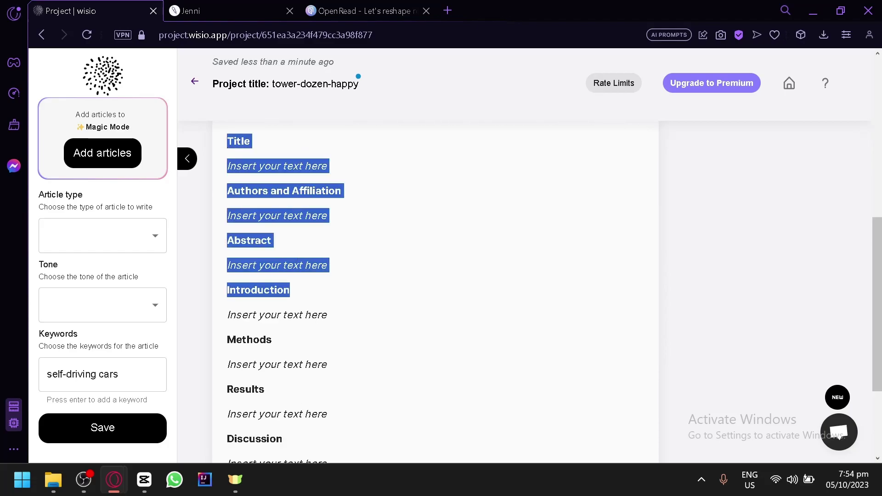
click(304, 216)
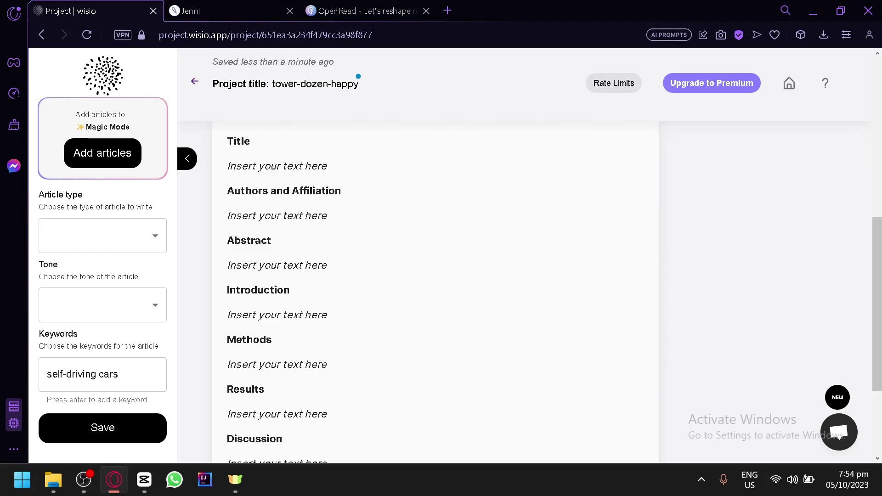
scroll(304, 215, down, 3)
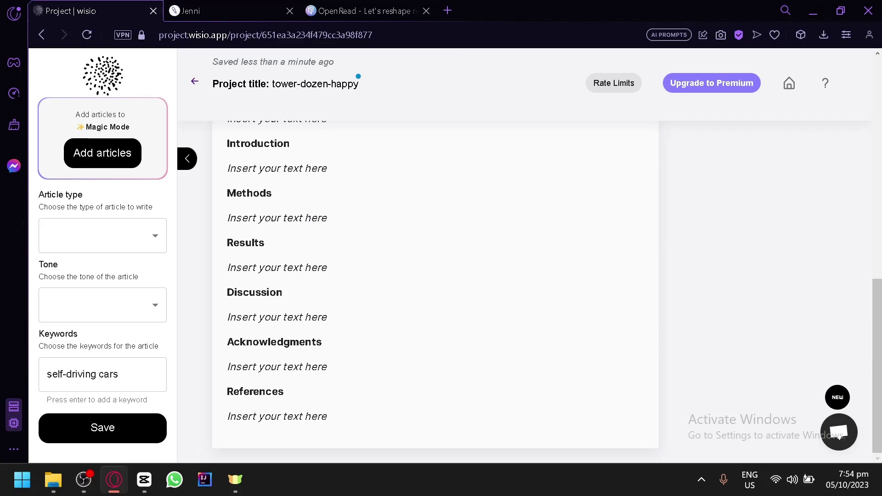
key(ctrl+a)
key(BackSpace)
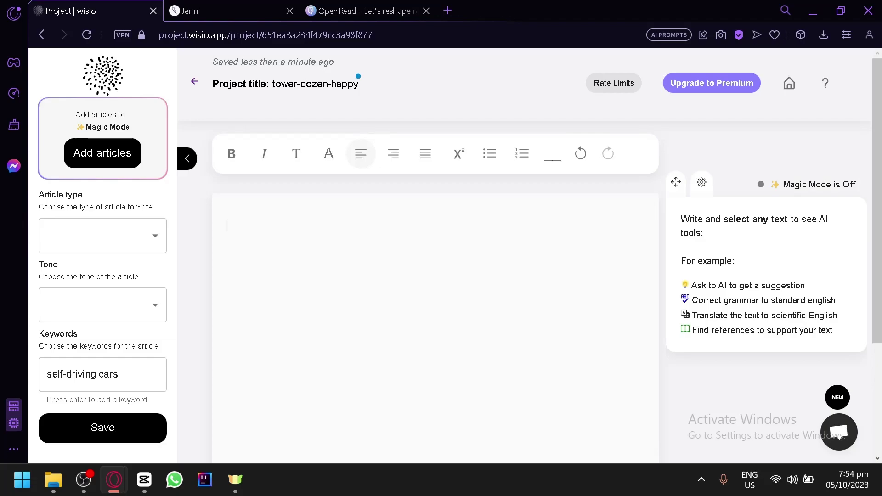
text(literature review about self-driving cr)
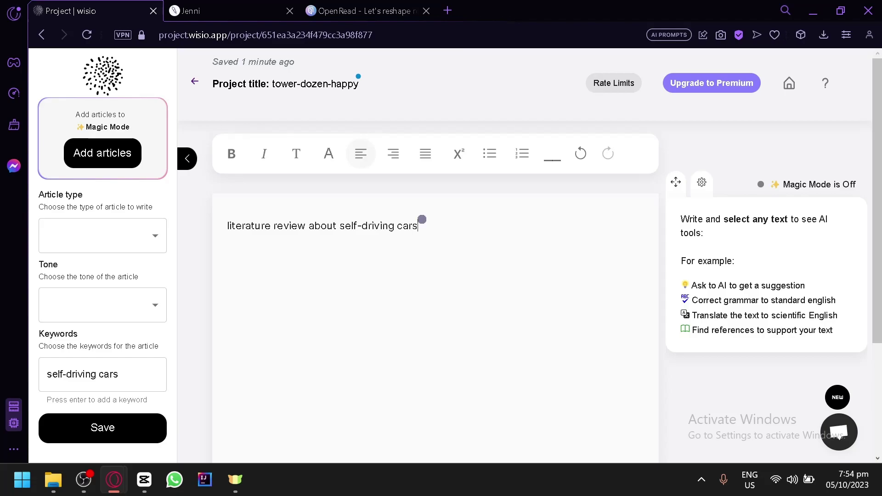
Step: Try to turn on Magic Mode with the whole line of text selected
drag(419, 219, 216, 246)
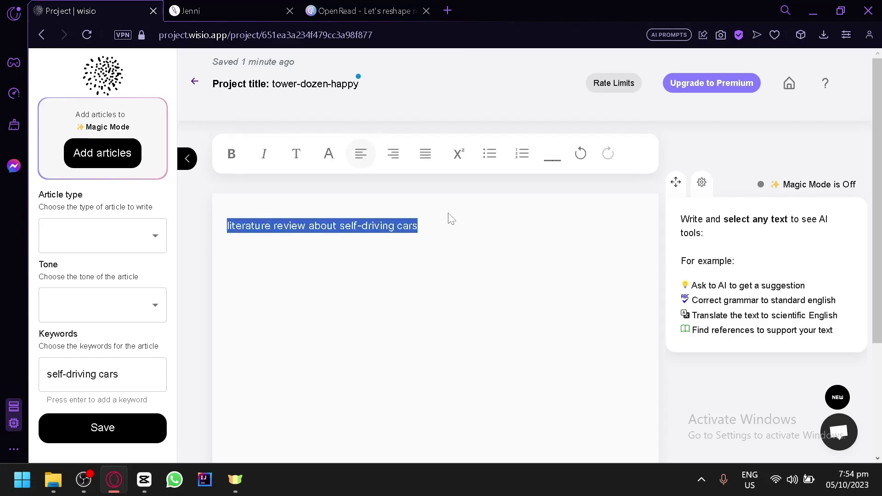
click(763, 186)
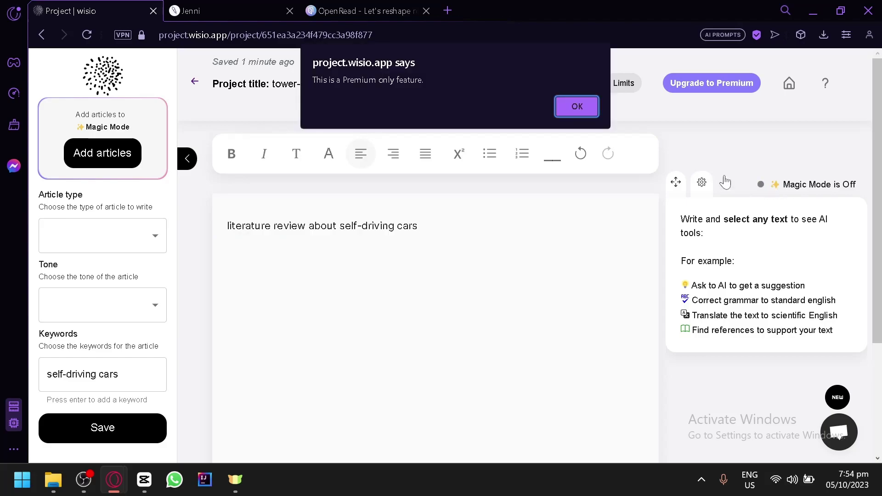
click(575, 106)
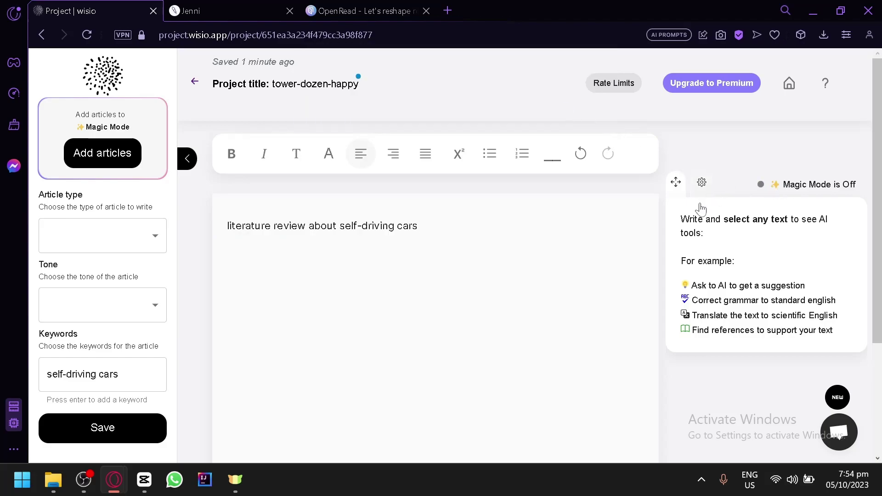
Step: Request AI suggestions for the full line "literature review about self-driving cars"
drag(418, 225, 254, 216)
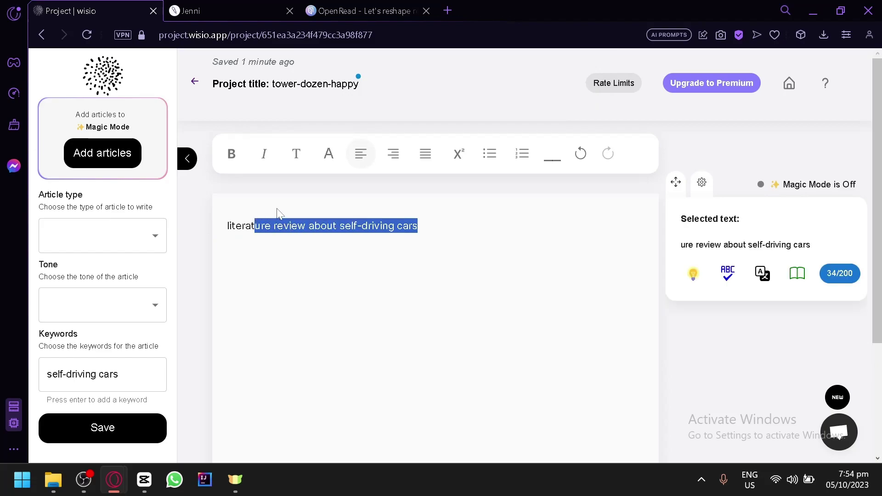
click(278, 244)
drag(432, 225, 226, 225)
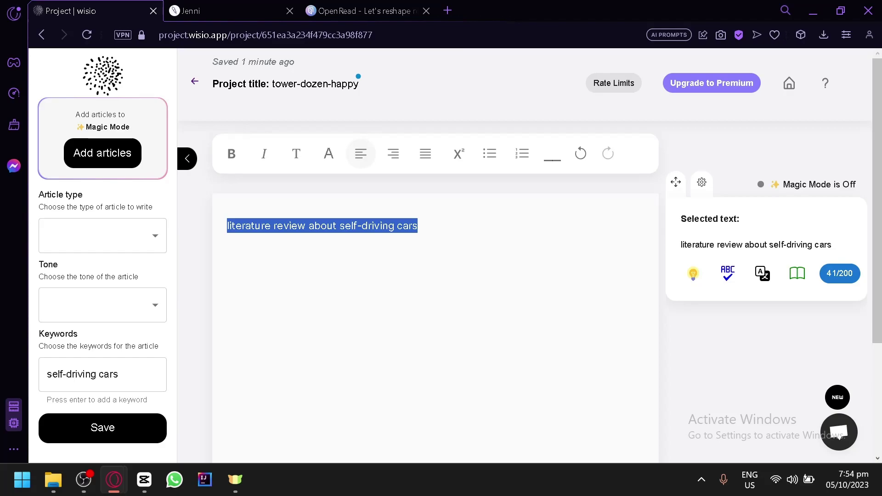
scroll(766, 257, up, 4)
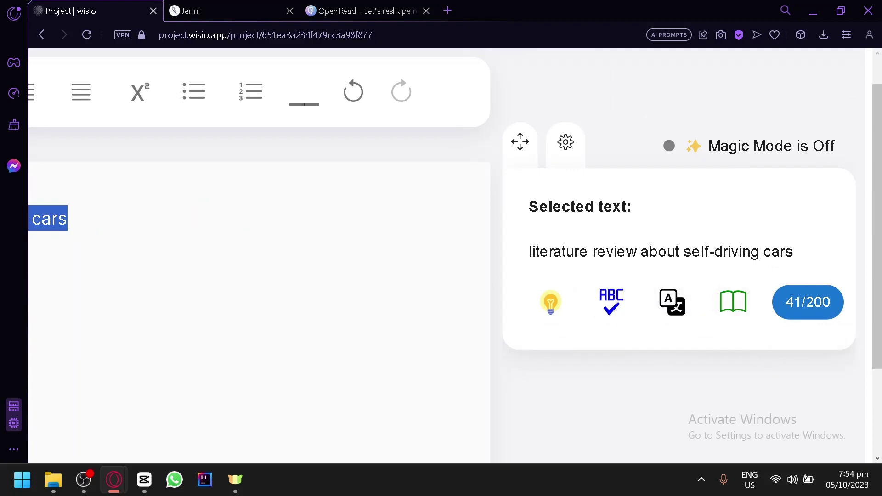
click(550, 302)
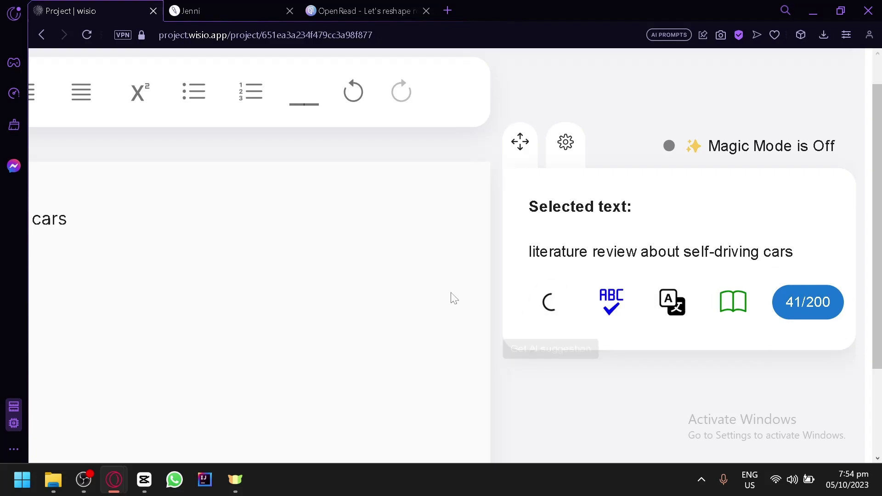
key(ctrl+0)
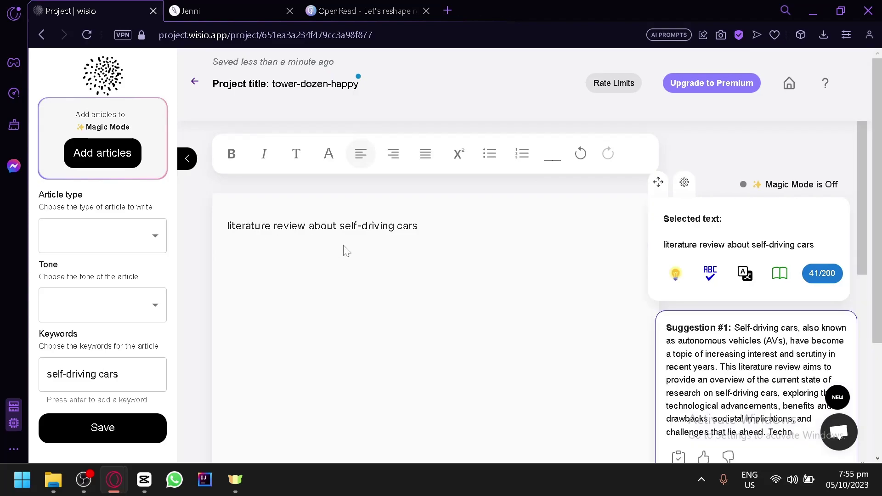
Step: Read through the generated AI suggestions on the self-driving cars literature review
scroll(791, 270, down, 1)
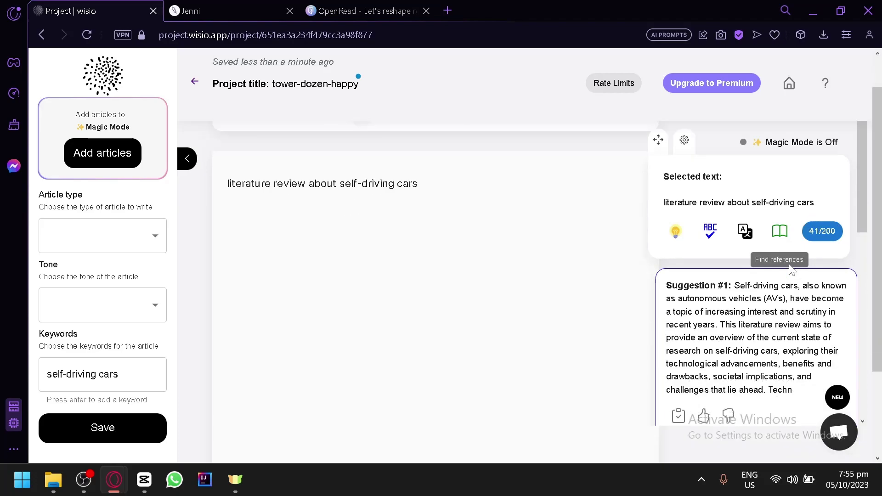
scroll(753, 276, down, 5)
scroll(758, 252, down, 4)
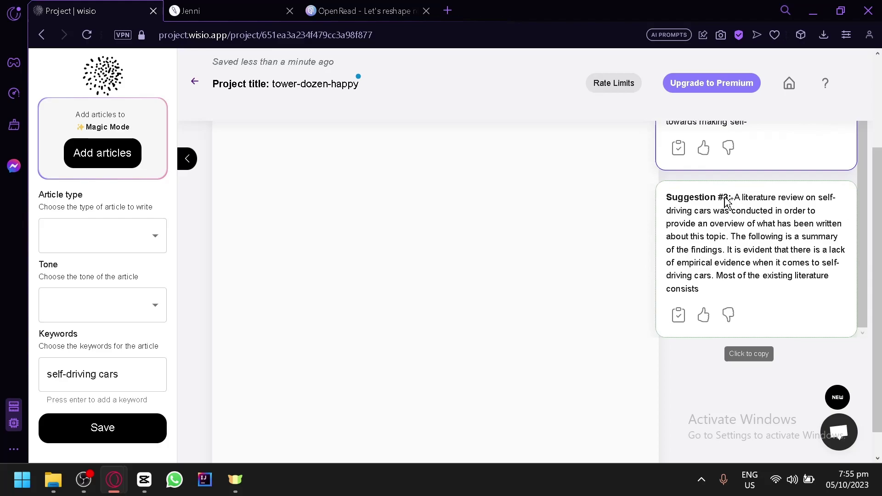
scroll(750, 220, down, 5)
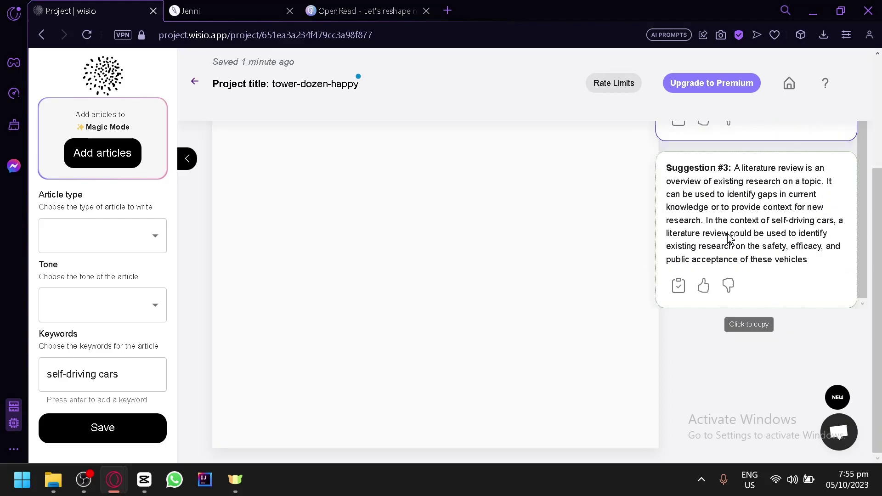
scroll(717, 216, up, 5)
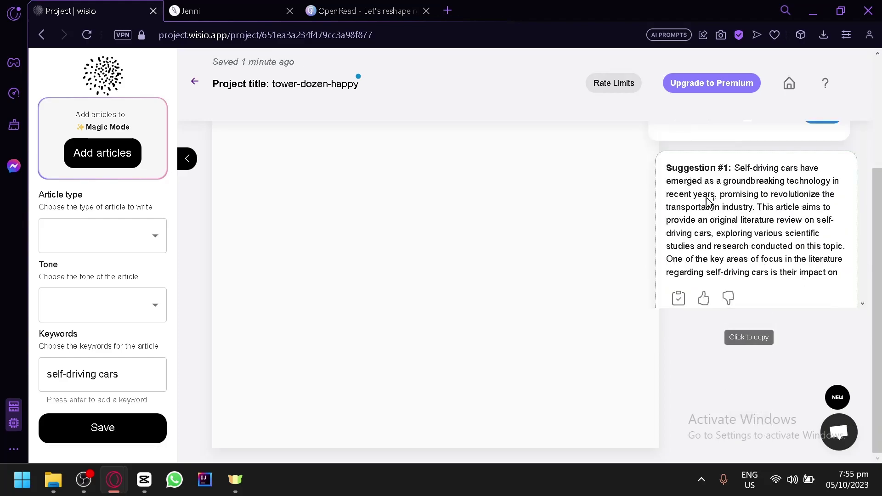
scroll(728, 174, down, 4)
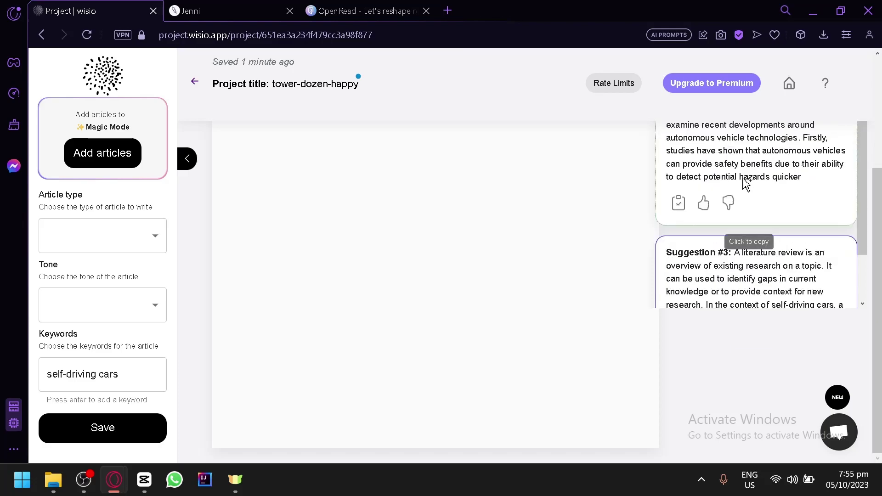
Step: Copy Suggestion #1 and paste it over the line "literature review about self-driving cars" in the document
scroll(745, 184, up, 5)
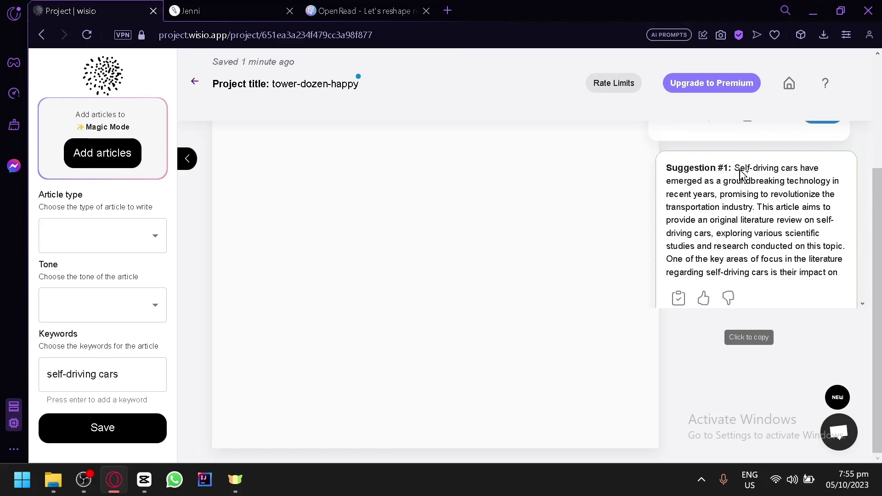
click(679, 299)
click(679, 299)
scroll(509, 299, up, 3)
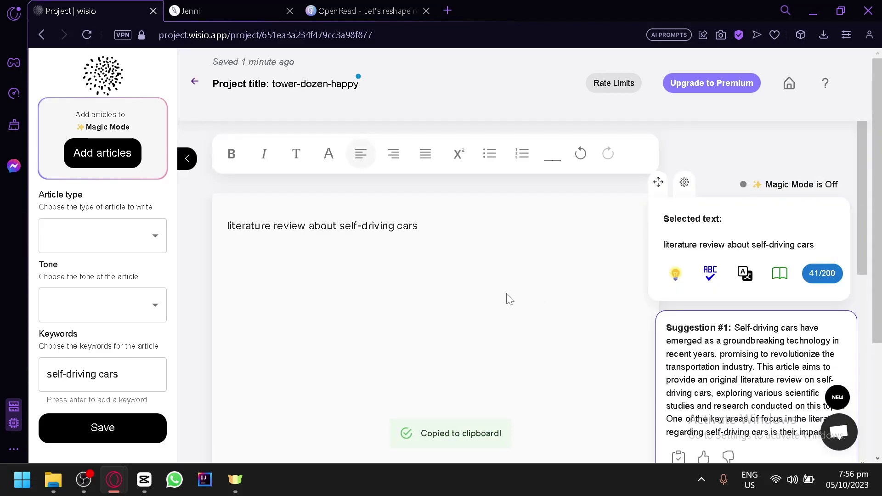
drag(427, 252, 182, 220)
key(ctrl+v)
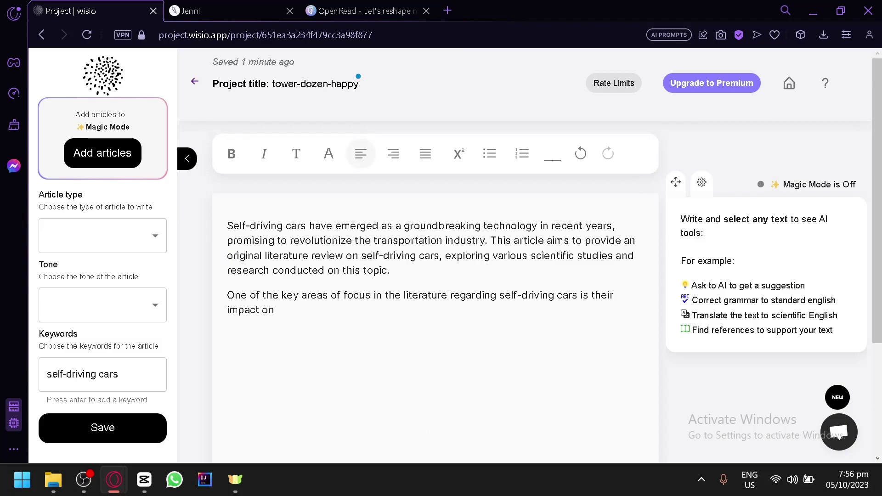
Step: Add the line "common misconception about self-driving car" below the pasted text, correcting the misspelled word "misconseption" with the spelling suggestion
text(common misconseption abou)
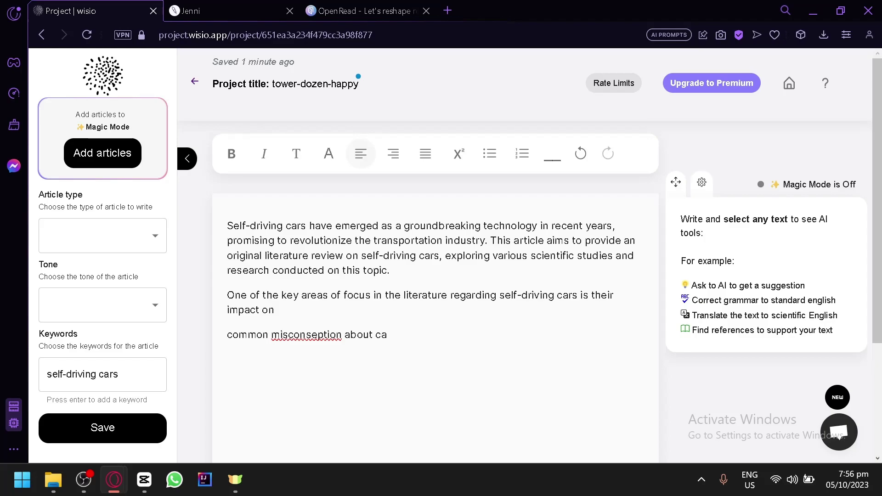
text(t self-driving car)
double_click(319, 334)
right_click(319, 334)
click(365, 140)
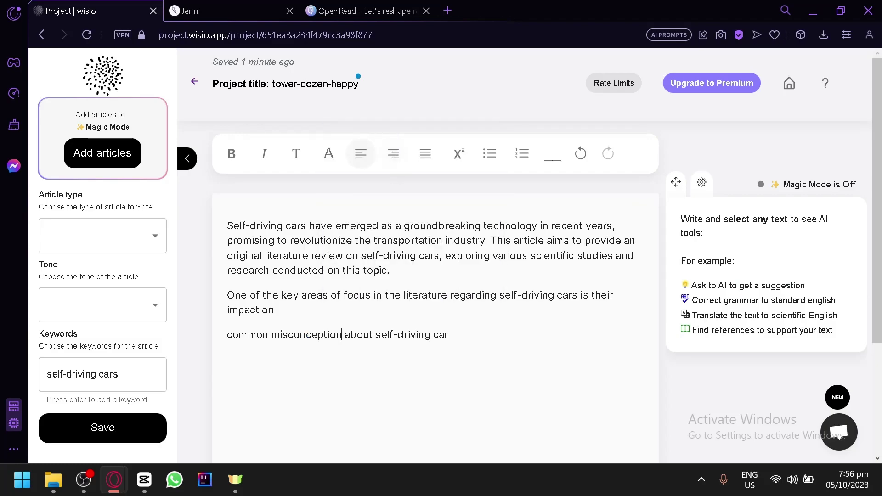
Step: Request AI suggestions for the line "common misconception about self-driving car" and look through them
drag(449, 334, 219, 366)
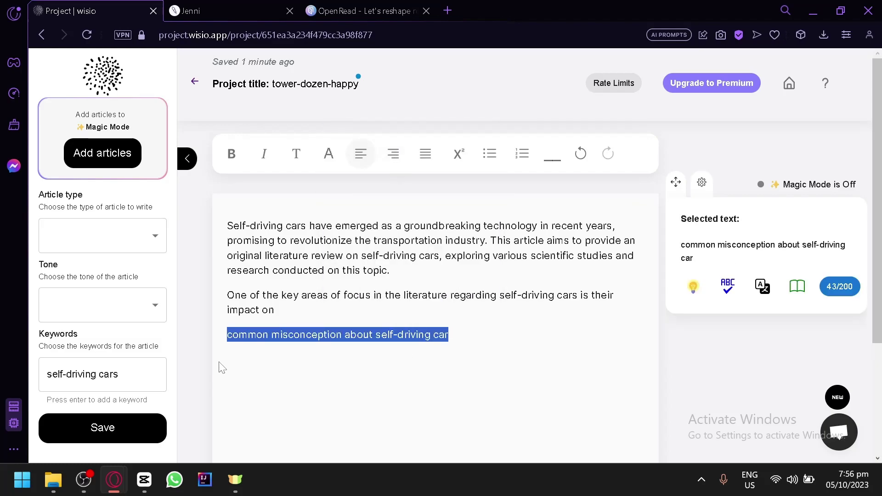
click(696, 293)
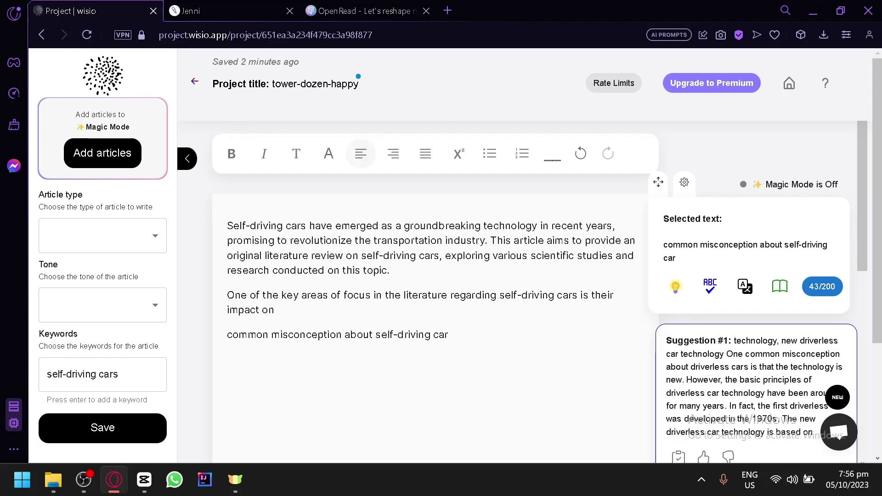
scroll(765, 331, down, 6)
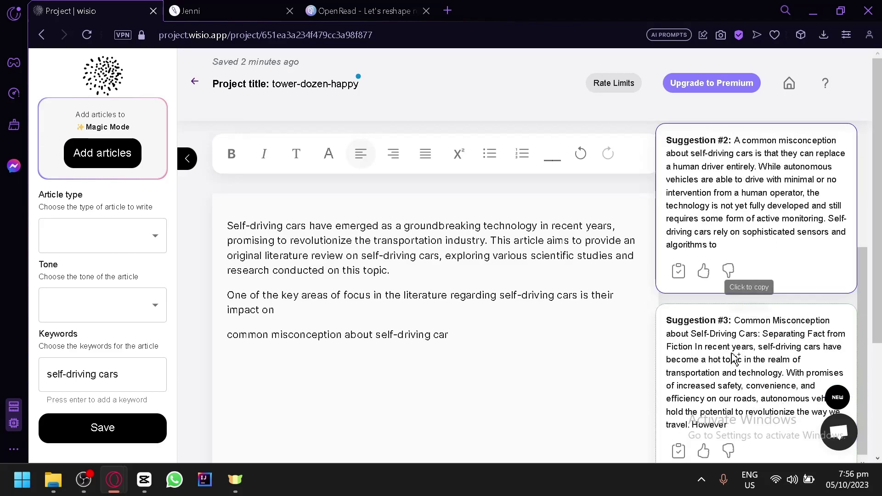
scroll(710, 347, up, 2)
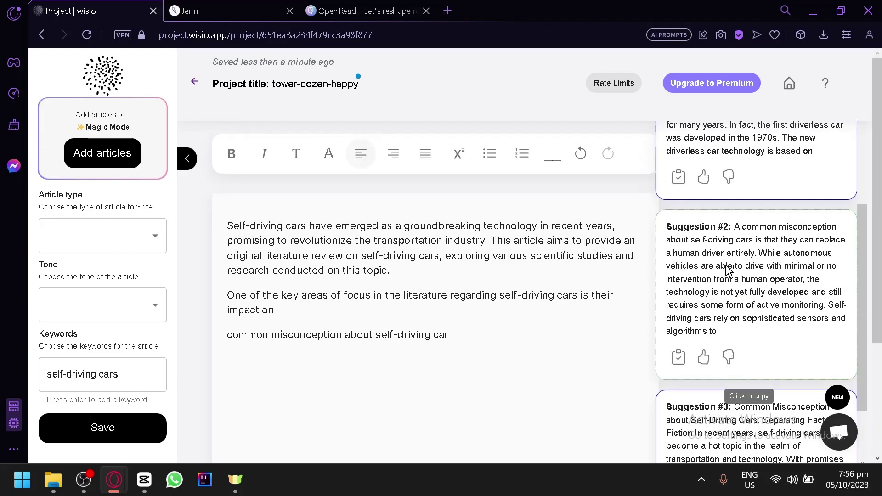
Step: Copy Suggestion #3 and paste it over the line "common misconception about self-driving car"
scroll(711, 348, down, 5)
click(679, 354)
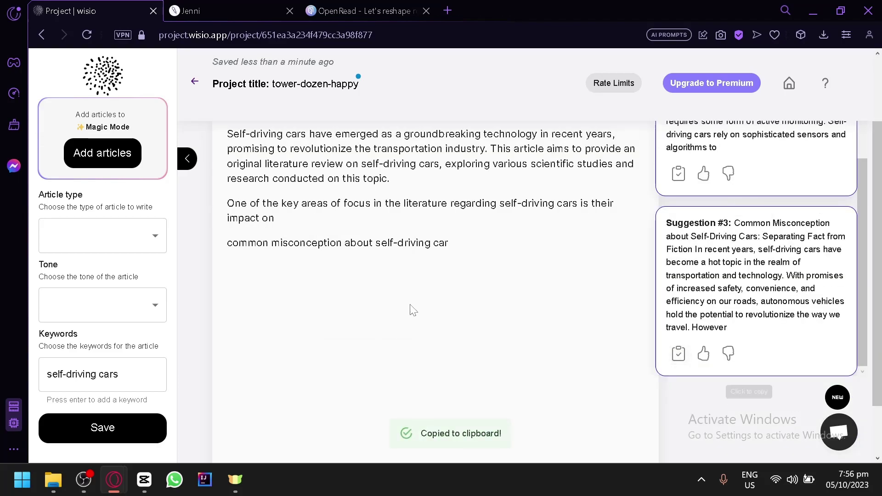
drag(453, 243, 220, 262)
key(ctrl+v)
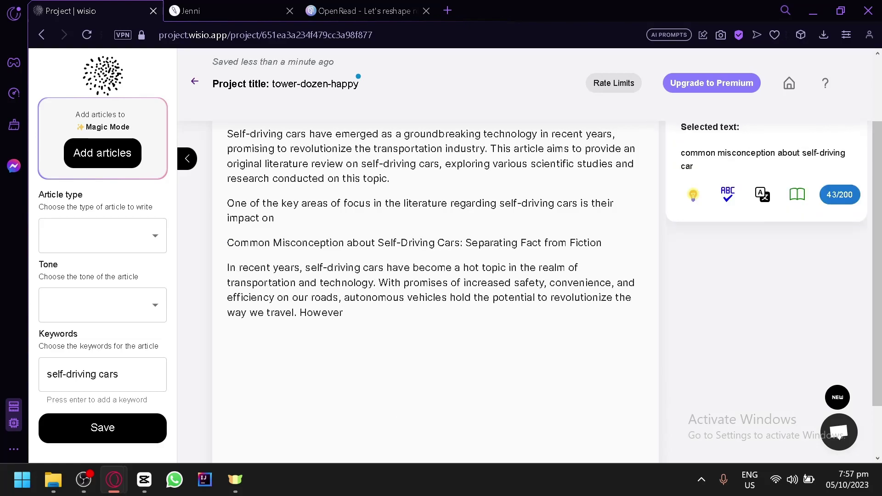
Step: Request AI suggestions for the unfinished sentence "One of the key areas of focus in the literature regarding self-driving cars is their impact on"
scroll(222, 266, up, 2)
click(314, 335)
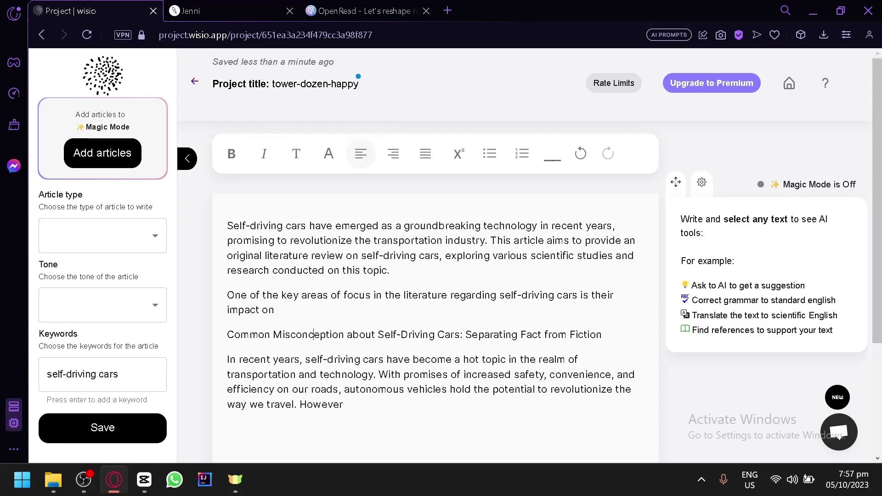
drag(275, 310, 217, 295)
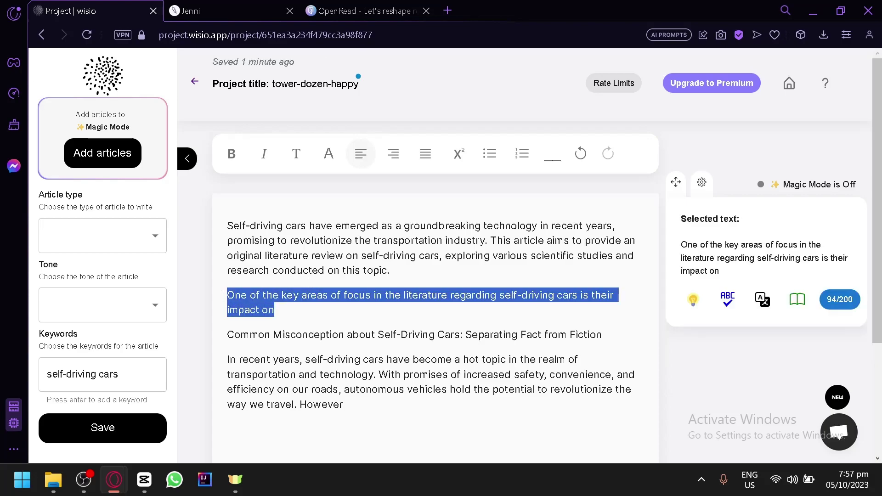
click(473, 311)
drag(229, 294, 275, 310)
click(693, 300)
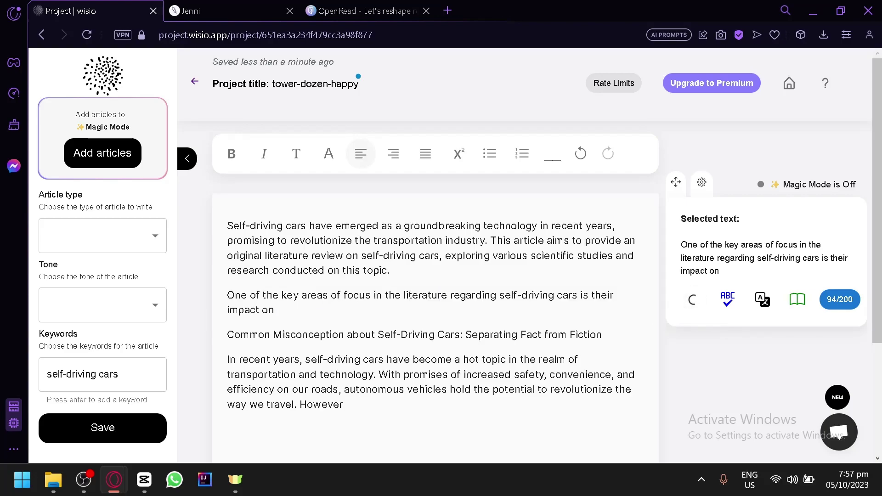
Step: Copy Suggestion #1 about the environment and paste it after "impact on" to complete the unfinished sentence
scroll(435, 294, down, 2)
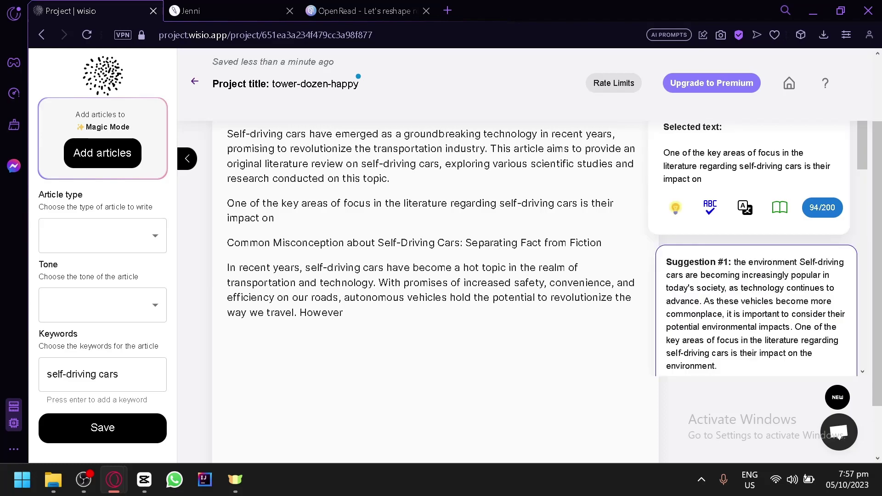
scroll(773, 351, down, 2)
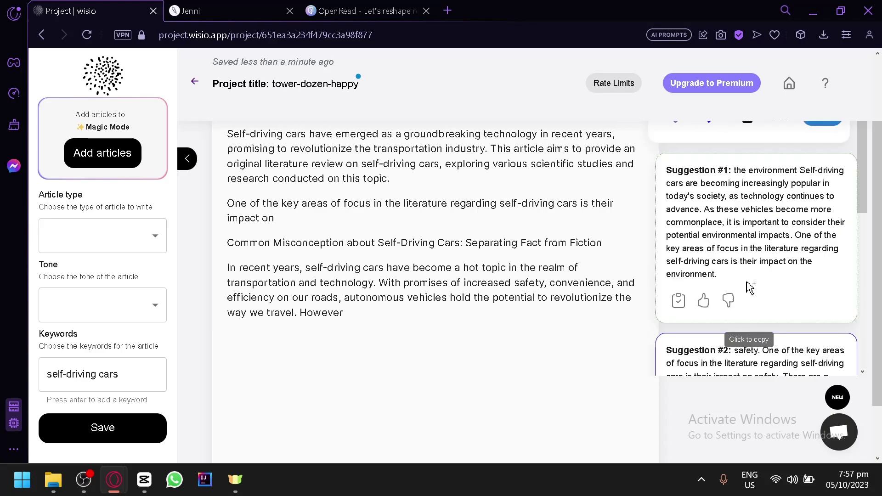
click(743, 252)
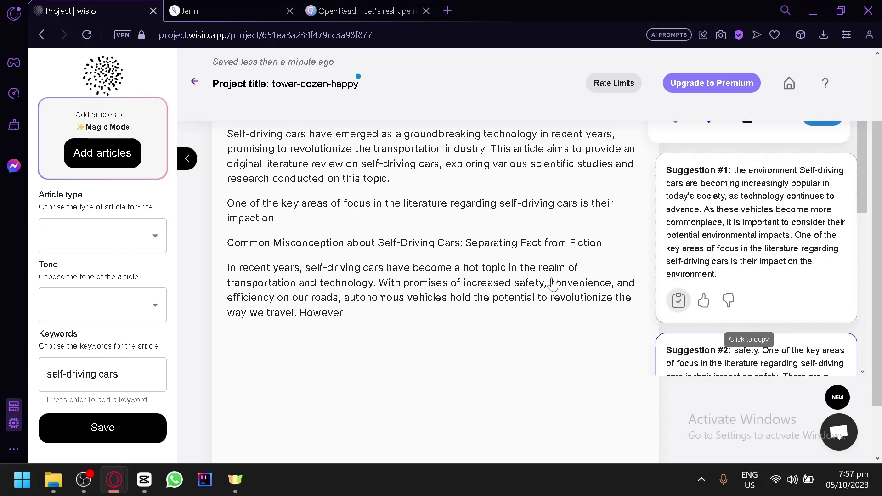
click(679, 301)
click(274, 218)
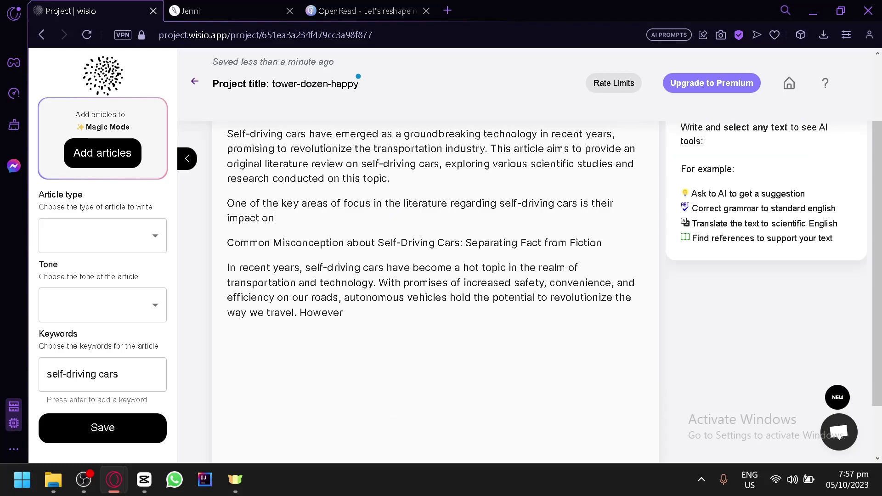
key(ctrl+v)
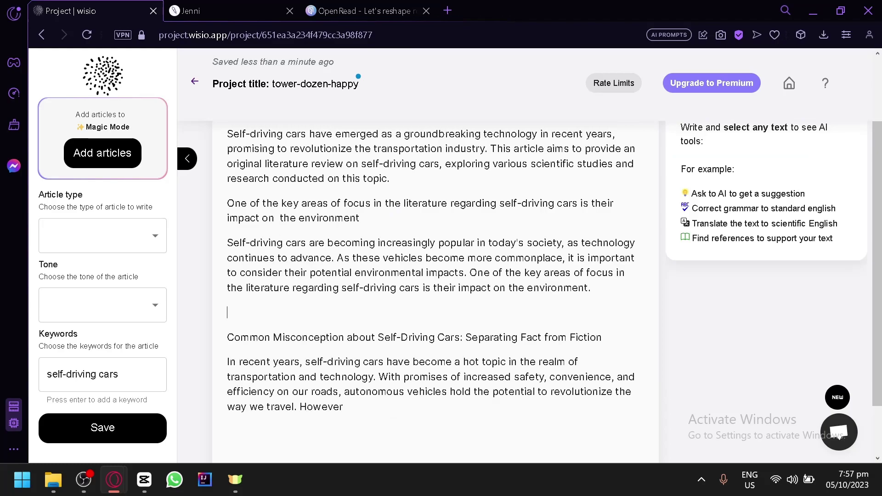
scroll(435, 275, up, 2)
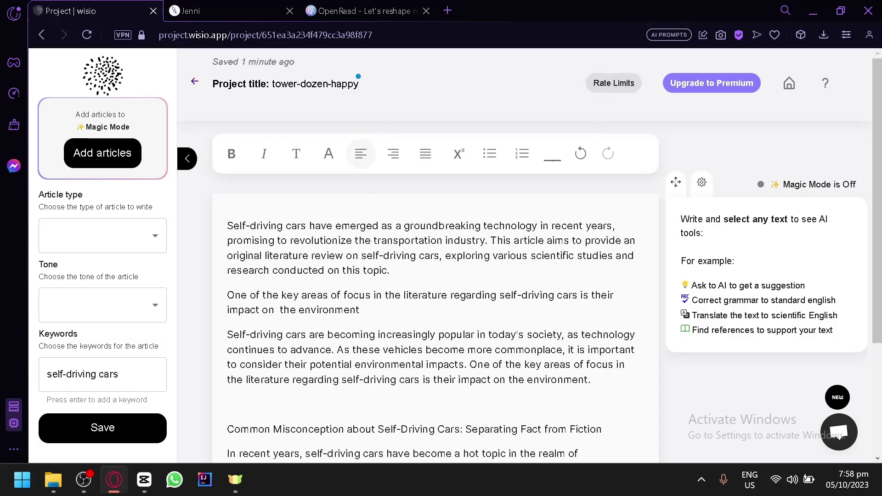
Step: Review the free plan's rate limits and compare its features and pricing with the Premium plan
click(615, 84)
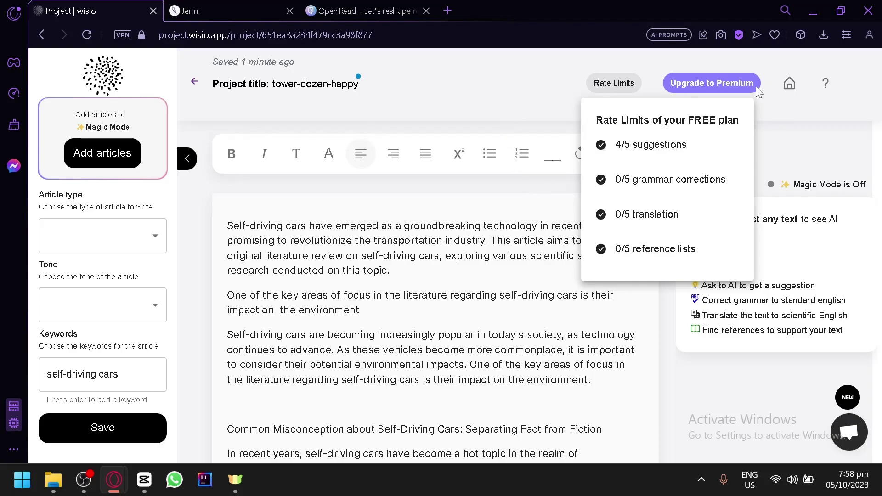
click(741, 85)
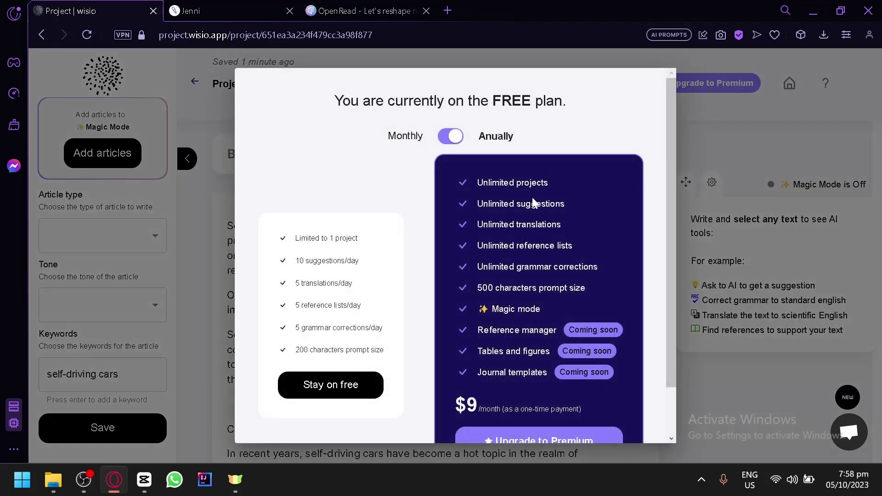
scroll(432, 281, down, 1)
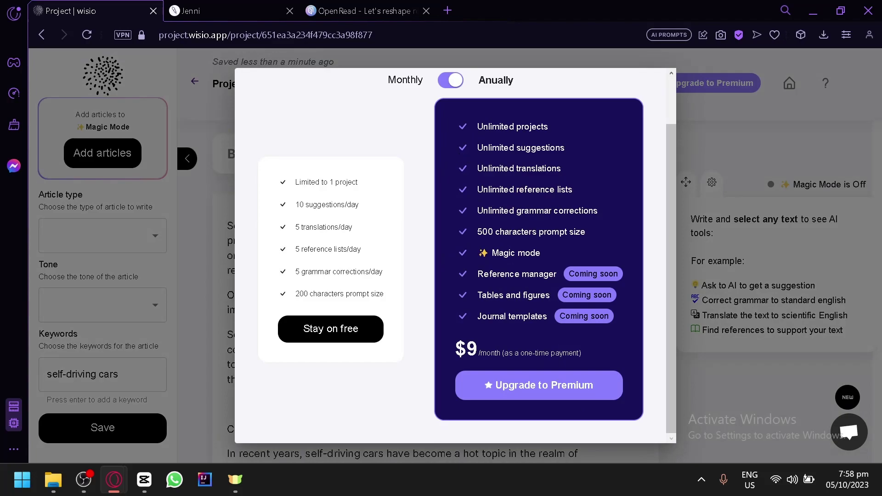
Step: Switch to Jenni and start writing a document from the prompt "literature review about self-driving cars", leaving the Outline Builder off
click(193, 9)
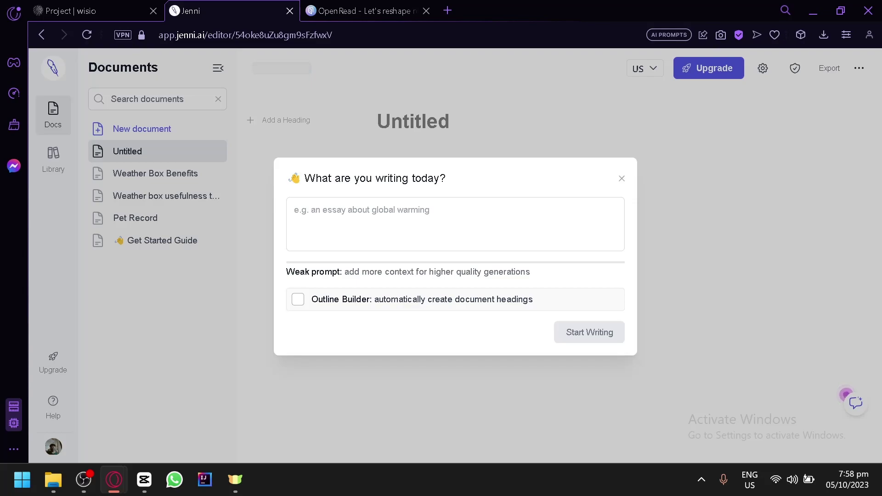
text(li)
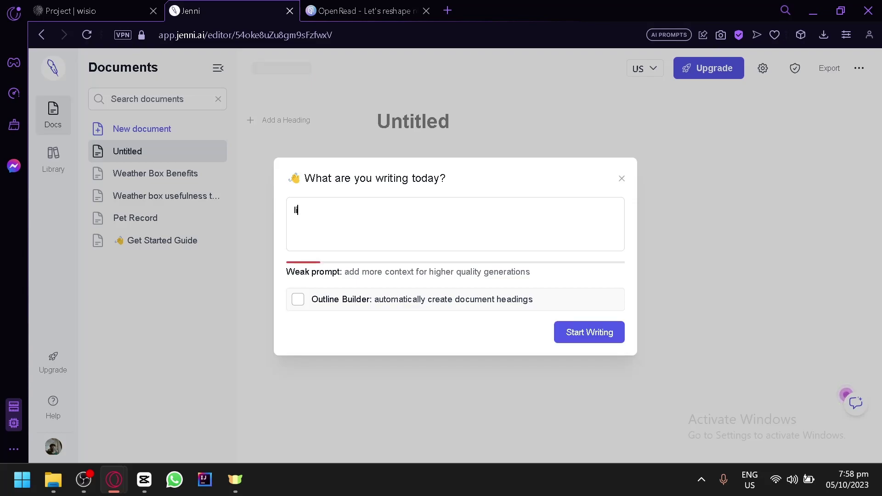
text(terature review a)
key(BackSpace)
key(BackSpace)
text(w about s)
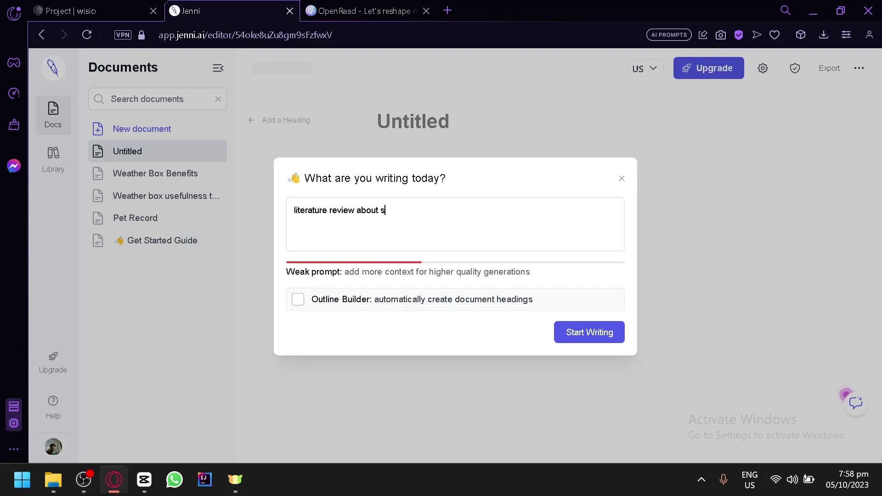
text(elf-driving cars)
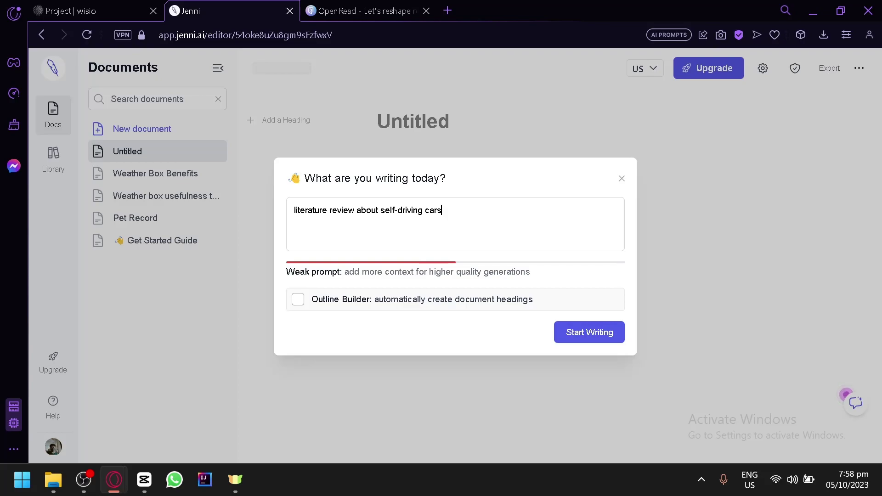
click(592, 334)
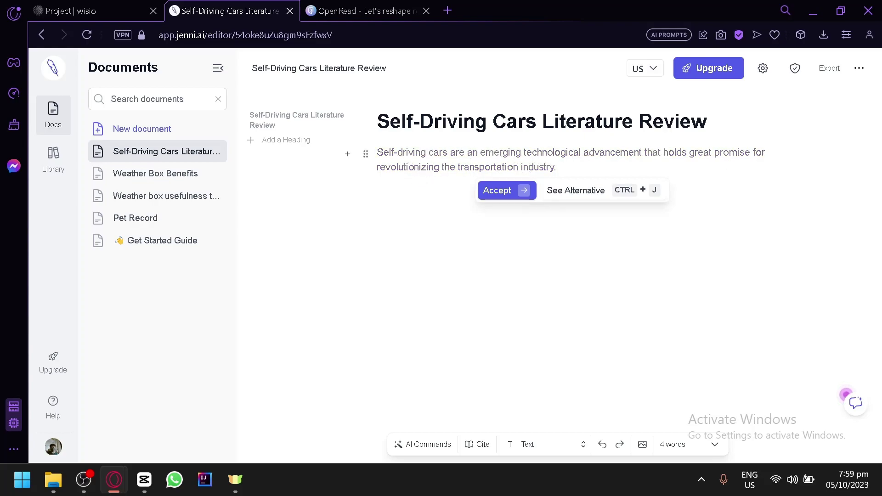
Step: Request an alternative to the AI-suggested opening sentence of the literature review
key(Right)
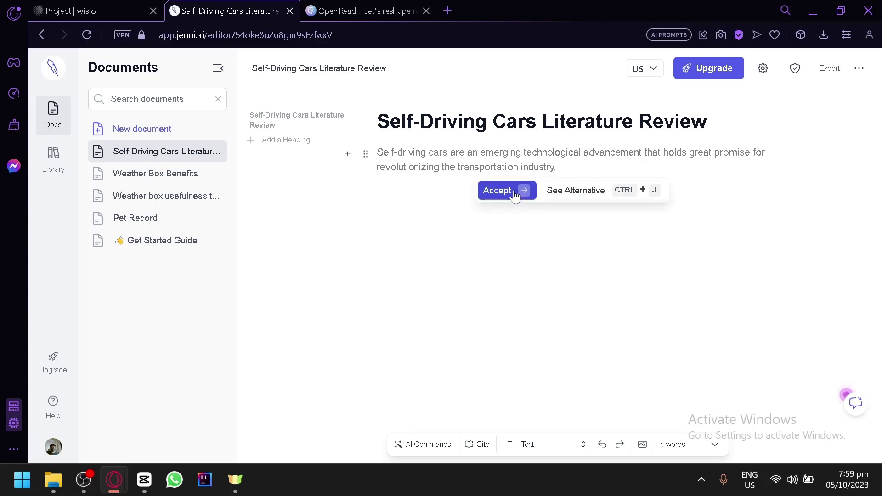
click(578, 200)
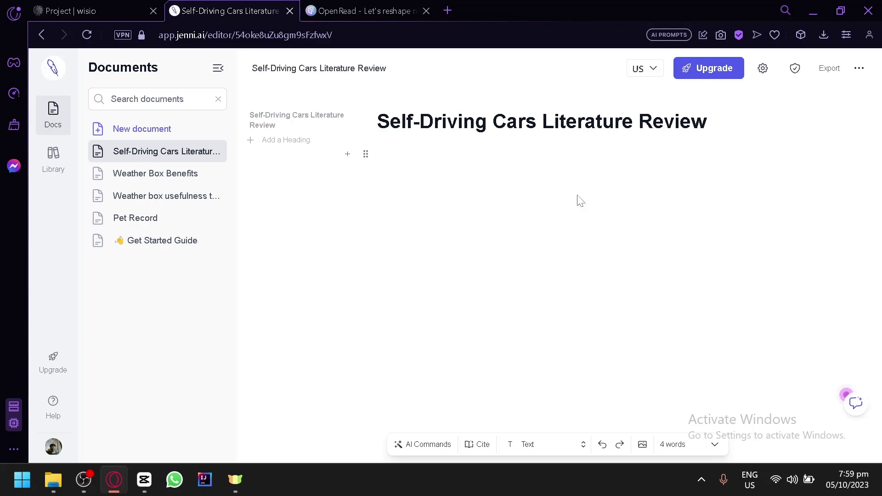
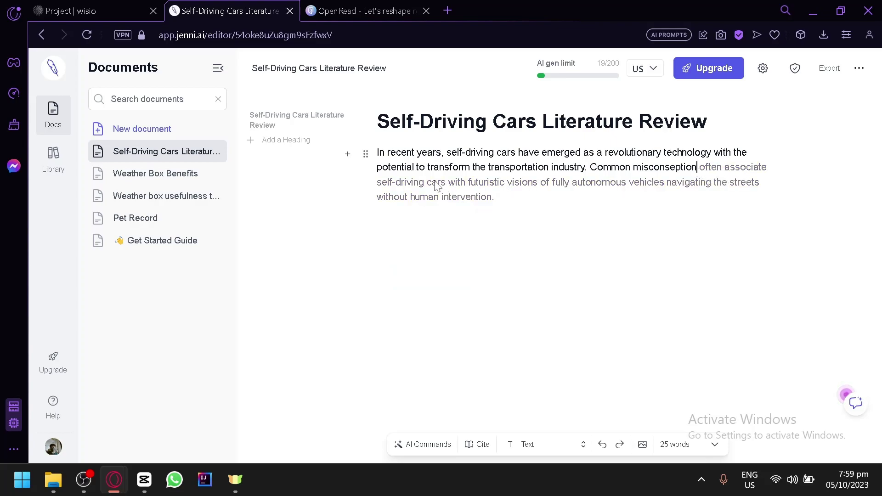
Step: Accept the AI continuation after "Common misconseption" and the following suggested sentence about self-driving cars still being in early development
mouse_move(409, 188)
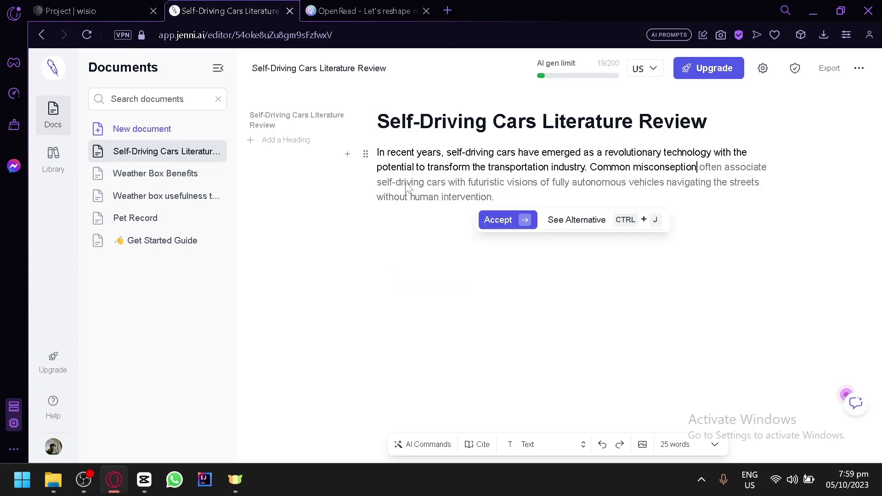
click(519, 225)
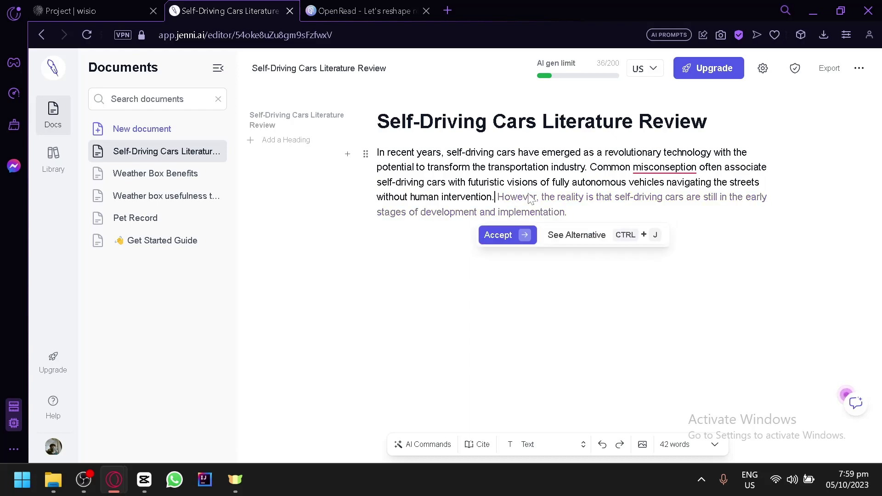
click(506, 235)
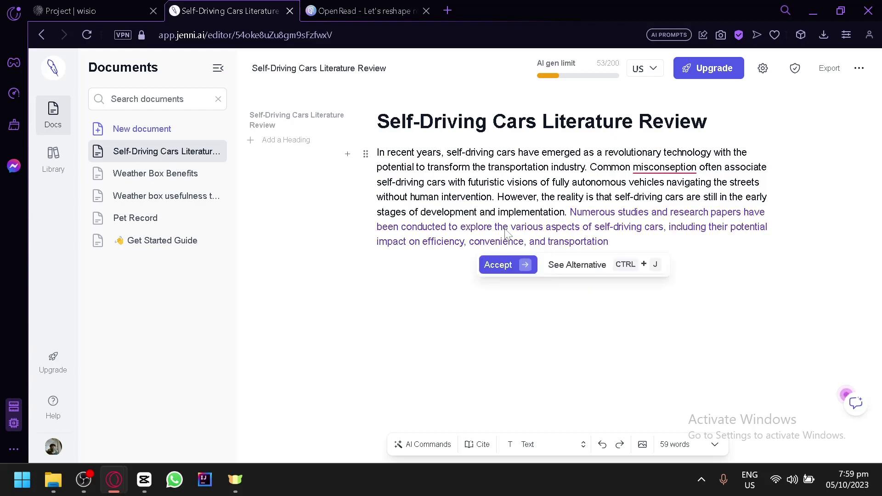
Step: Reject the suggested sentence about studies and research papers and write "the usual materials used to build these cars are" instead
key(Escape)
text(teh con)
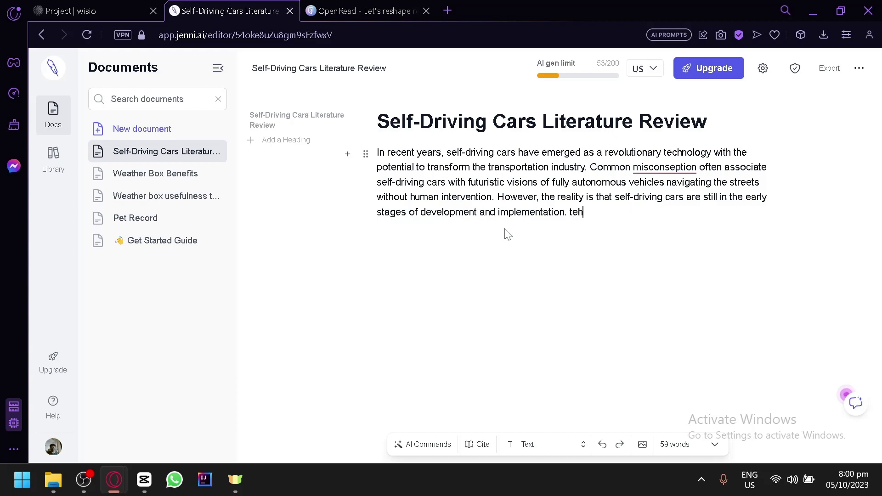
key(BackSpace)
key(BackSpace)
key(BackSpace)
key(BackSpace)
key(BackSpace)
key(BackSpace)
text(he usual materials)
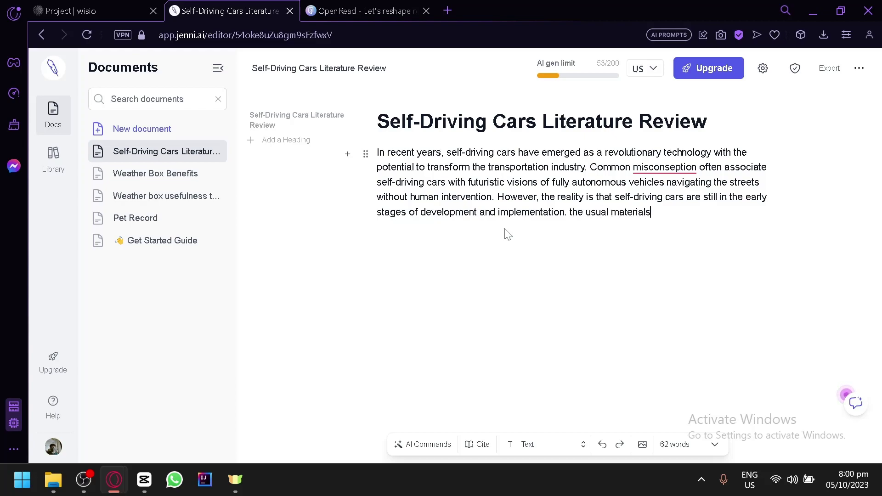
text( us)
key(BackSpace)
text(used to build these cars are)
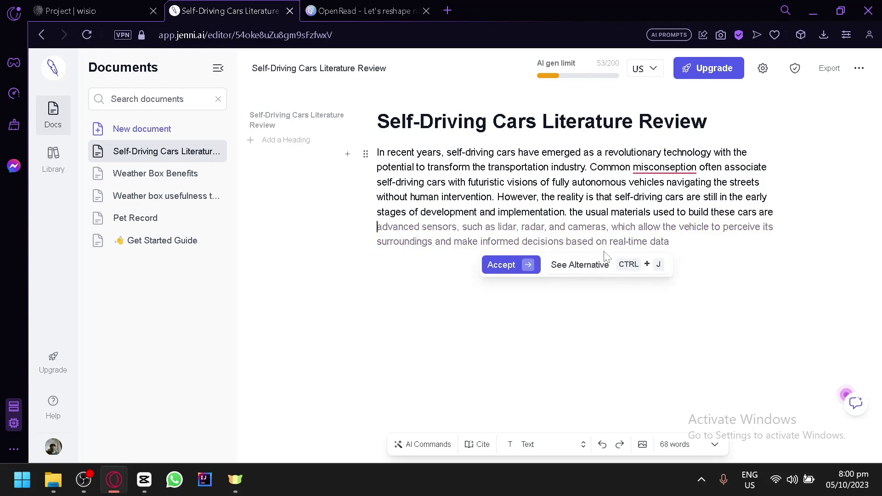
Step: Request alternatives for the AI continuation and accept "advanced technology such as artificial intelligence, machine learning, and deep learning."
click(602, 276)
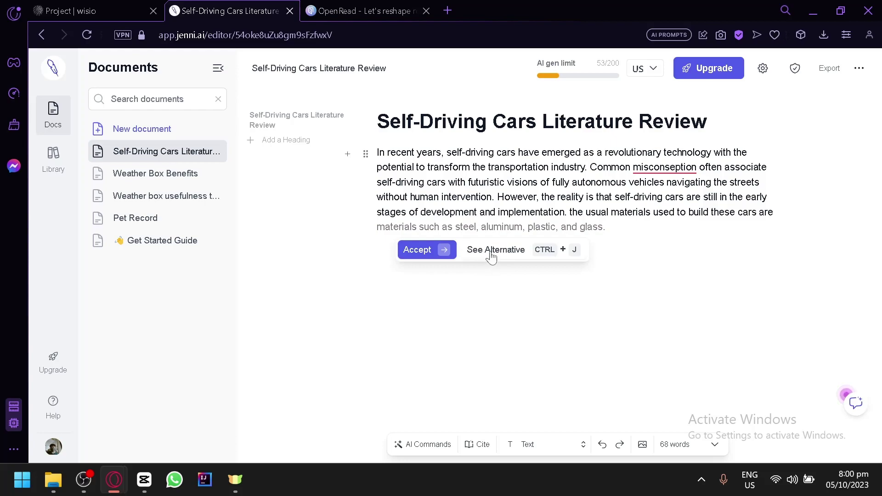
click(493, 257)
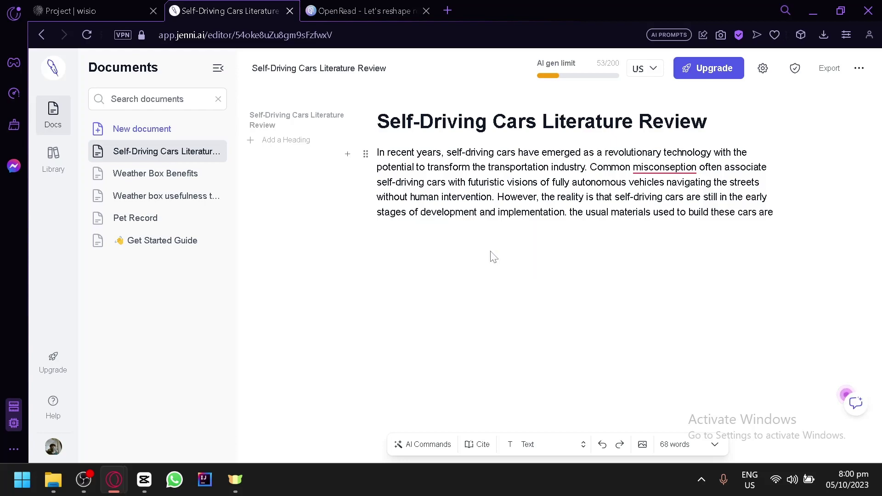
click(493, 256)
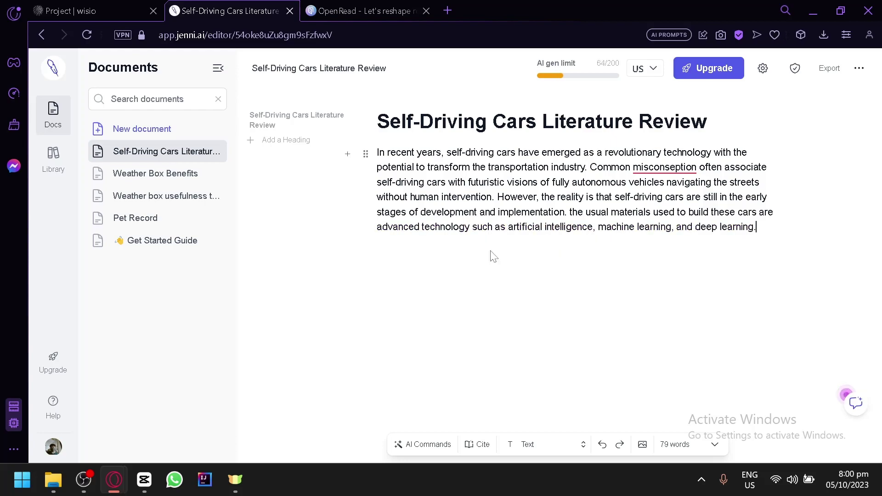
Step: Add a second paragraph by accepting the AI-suggested sentence about the advancement of intelligent transportation systems, including its citation
right_click(661, 168)
key(Escape)
click(766, 233)
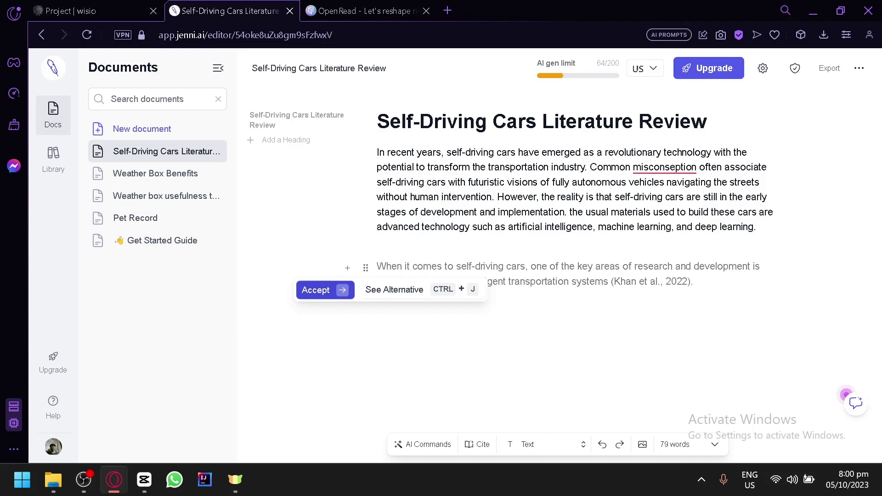
key(Right)
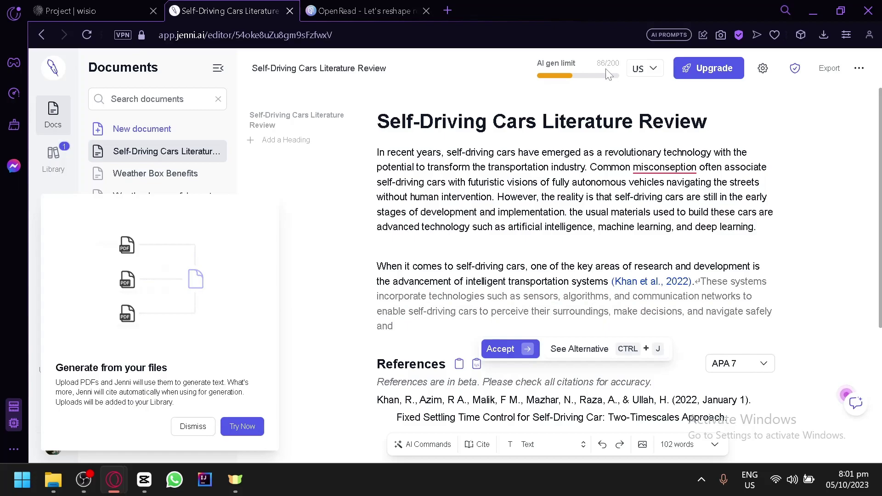
Step: Check the AI generation limit up close and dismiss the offer to generate text from uploaded files
scroll(609, 74, up, 5)
scroll(607, 78, up, 1)
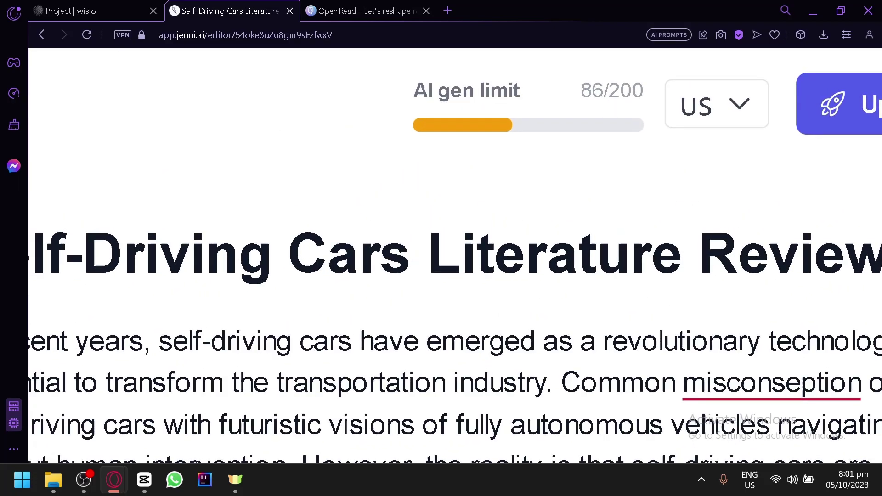
scroll(544, 125, down, 5)
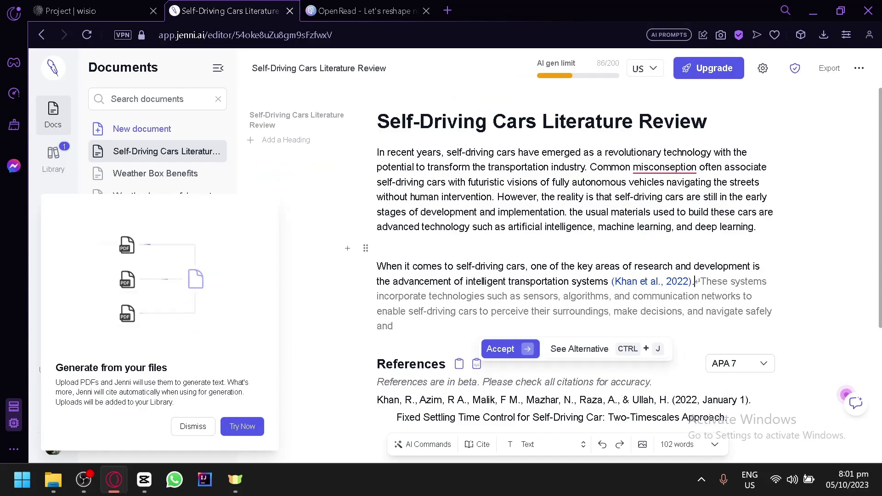
click(189, 427)
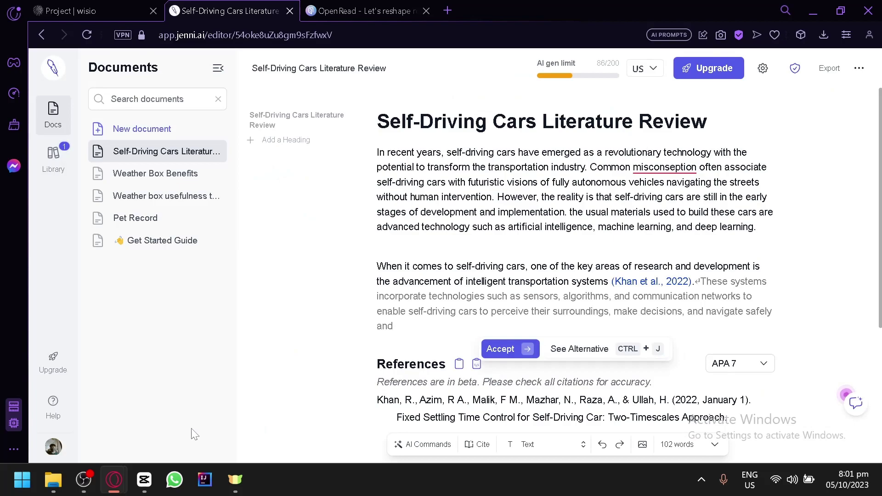
Step: Look over the generated reference and accept the AI continuation about sensors, algorithms, and communication networks after the cited sentence
scroll(570, 105, down, 3)
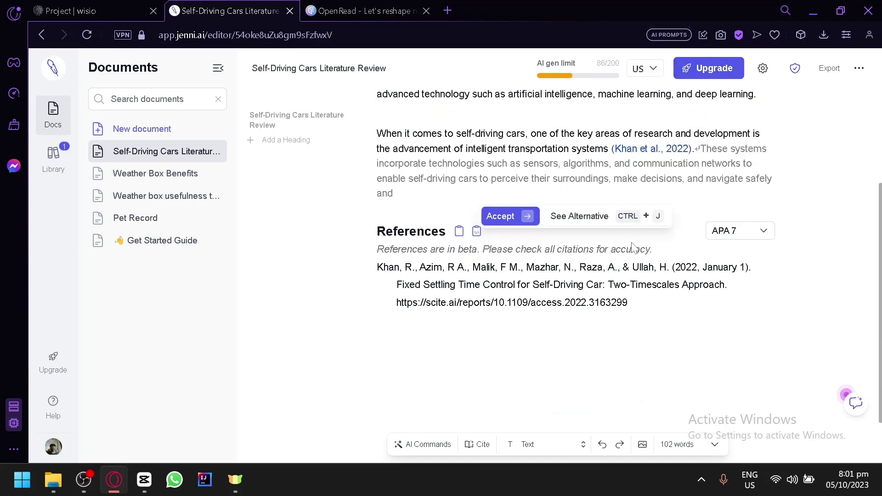
scroll(570, 106, up, 3)
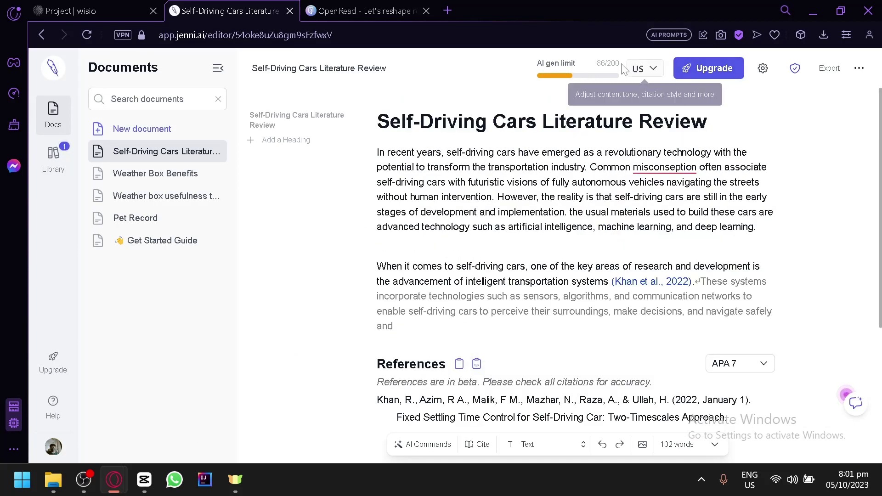
scroll(570, 106, down, 2)
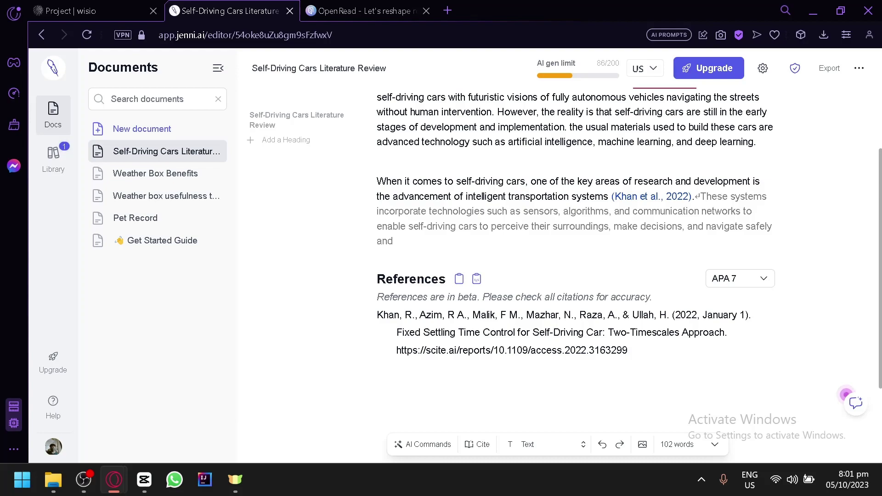
mouse_move(634, 226)
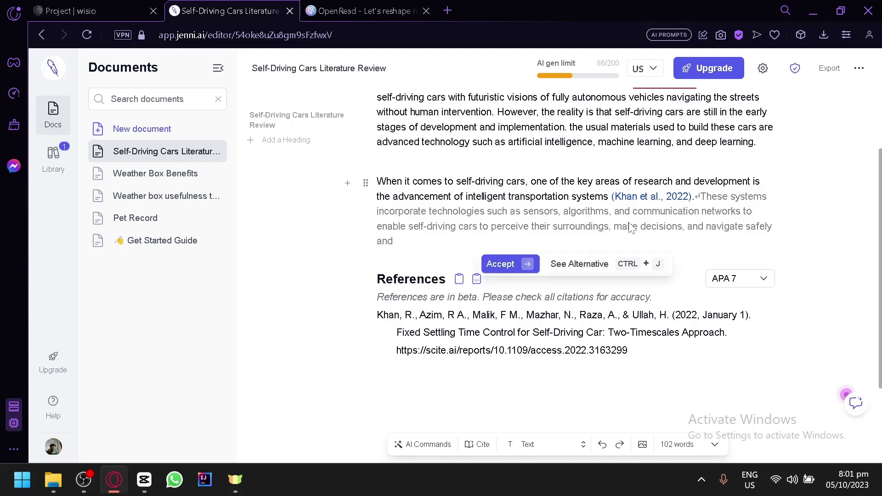
click(507, 266)
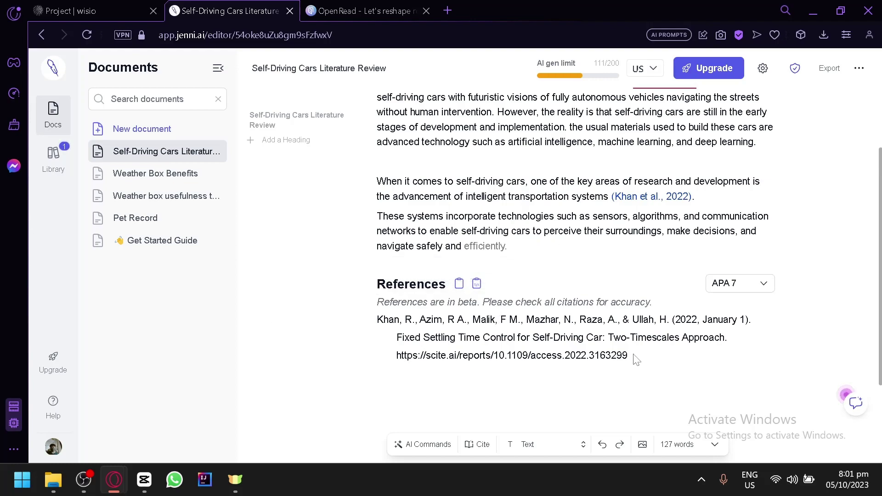
scroll(636, 360, up, 2)
Step: Switch to OpenRead and search its papers for "development of self-driving cars"
click(374, 7)
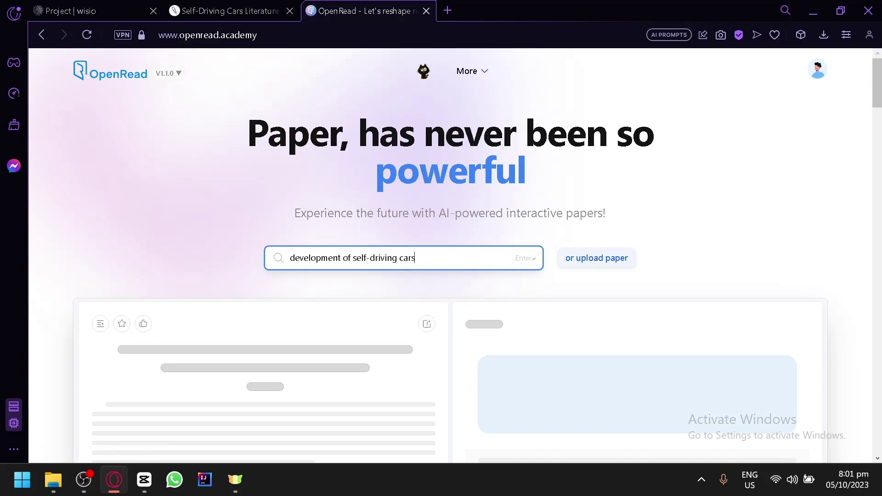
key(Return)
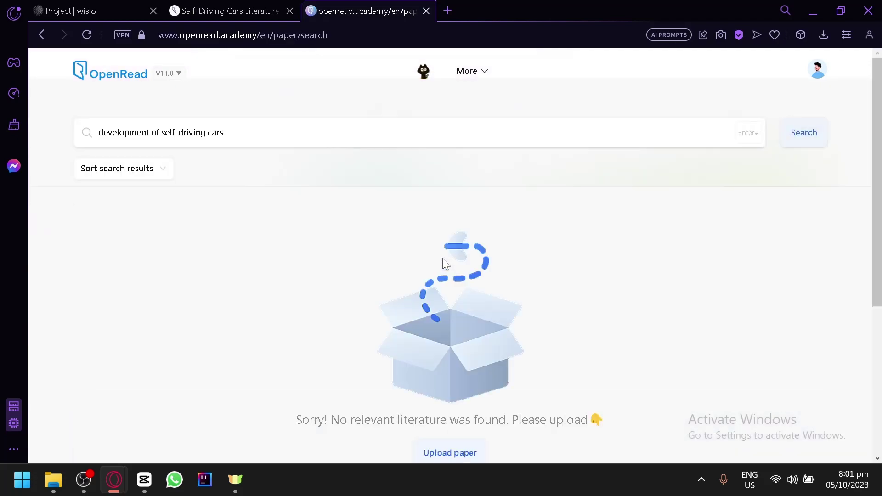
scroll(321, 274, down, 4)
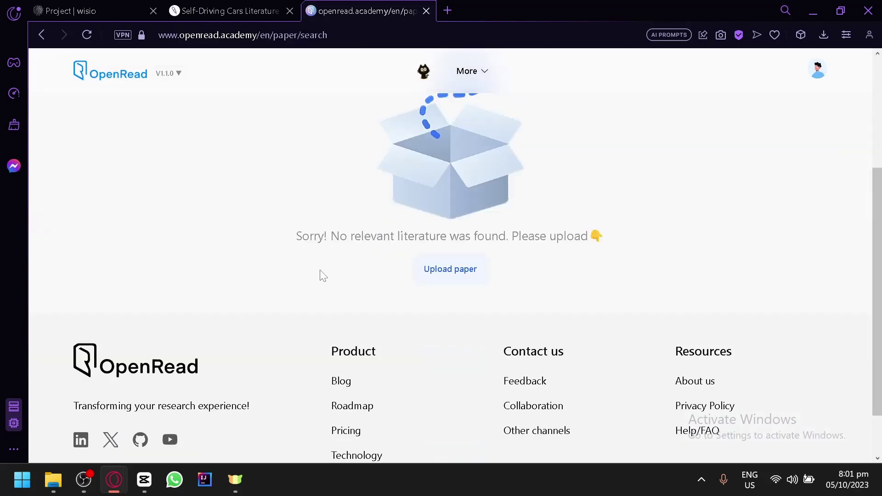
scroll(327, 274, up, 4)
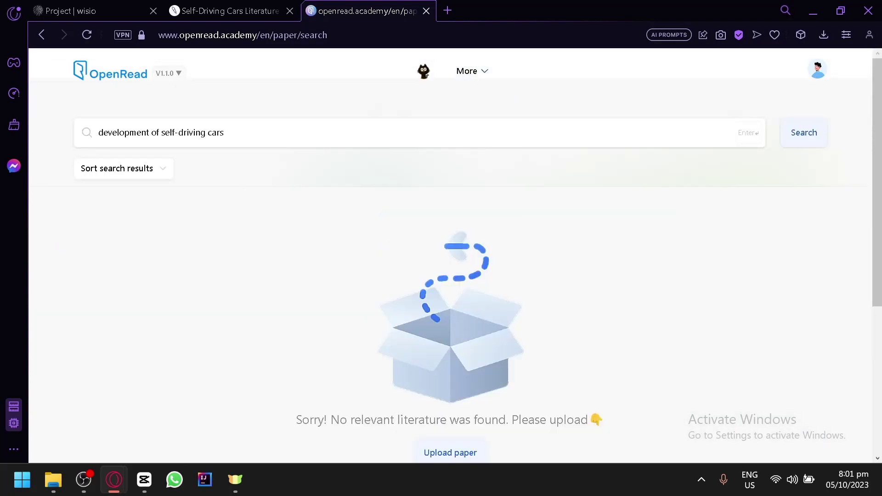
scroll(367, 277, down, 2)
scroll(367, 275, up, 2)
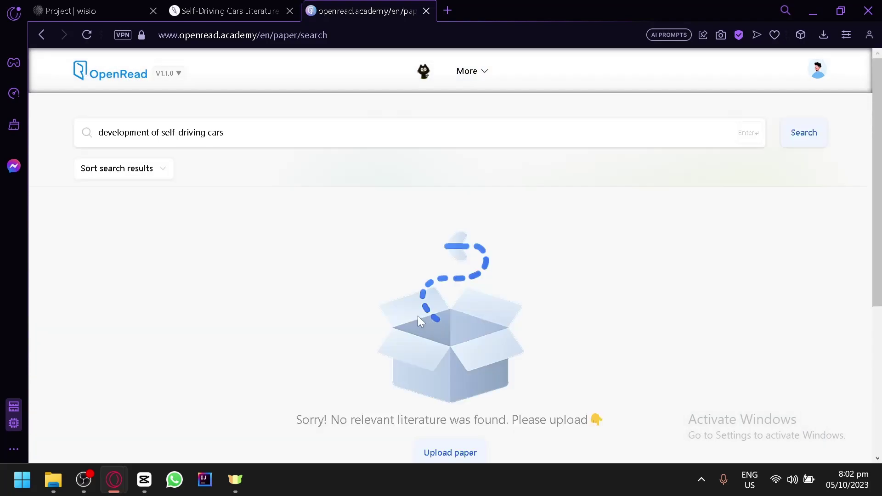
Step: Shorten the paper search query to "self-driving cars" and run the search again
drag(161, 132, 98, 132)
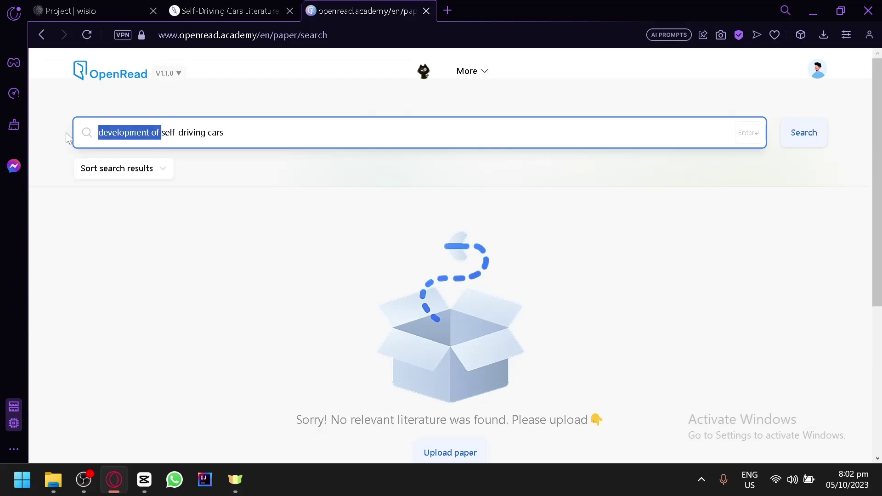
key(BackSpace)
key(Return)
scroll(725, 225, down, 2)
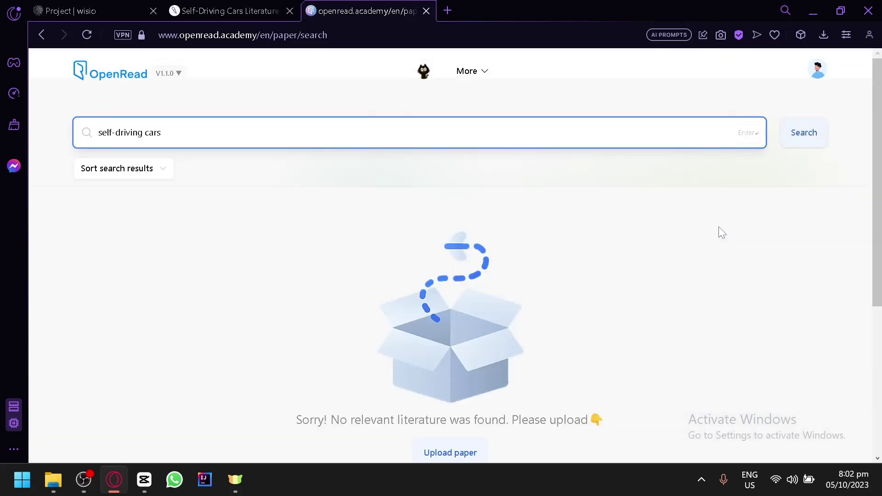
scroll(446, 121, down, 4)
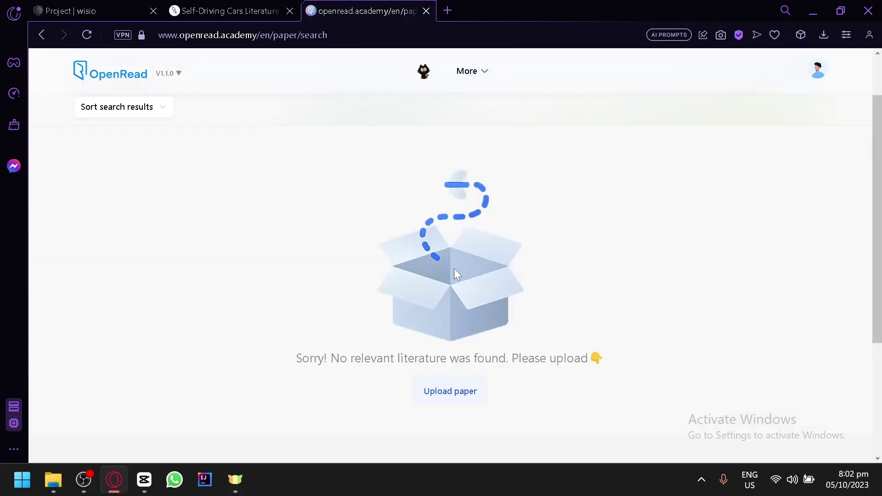
scroll(473, 285, down, 2)
scroll(443, 301, down, 2)
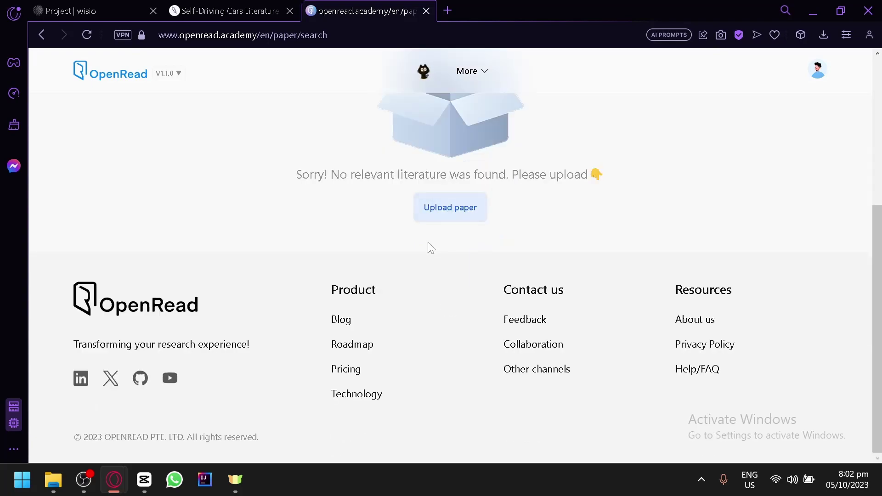
Step: Return to the OpenRead home page and look over its paper search and feature sections
scroll(461, 235, up, 5)
click(114, 80)
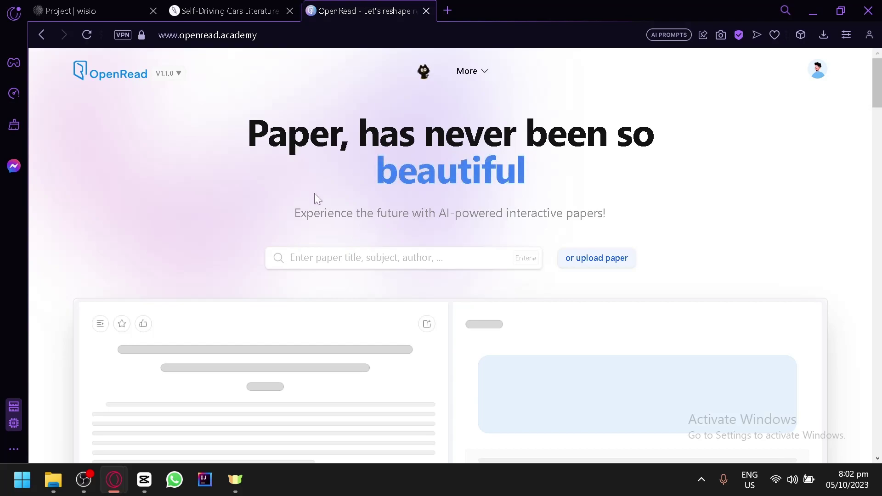
scroll(307, 318, down, 9)
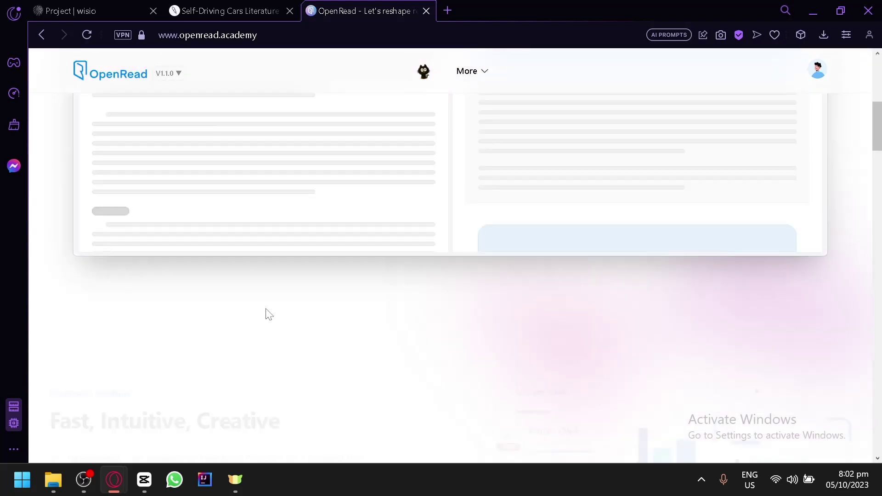
scroll(266, 311, up, 7)
scroll(266, 311, up, 2)
scroll(207, 183, down, 4)
scroll(278, 193, up, 4)
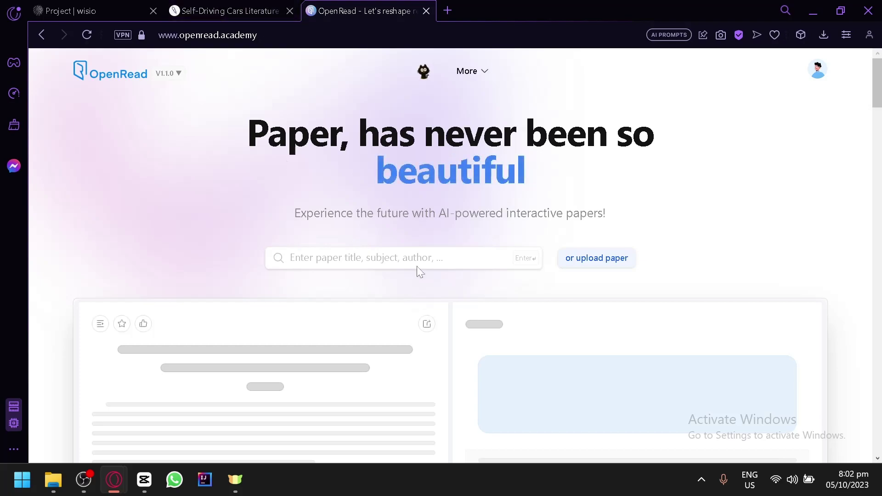
Step: Switch to the Wisio project and close the comparison of the free and Premium plans
click(230, 10)
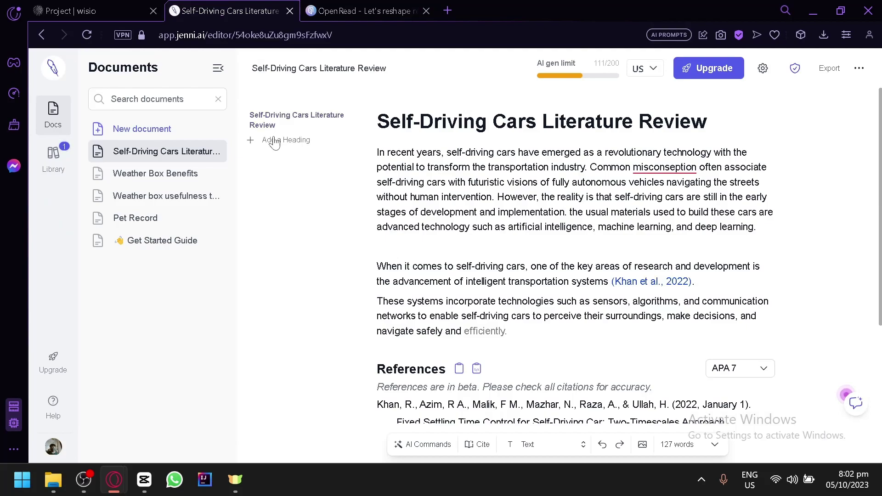
click(307, 10)
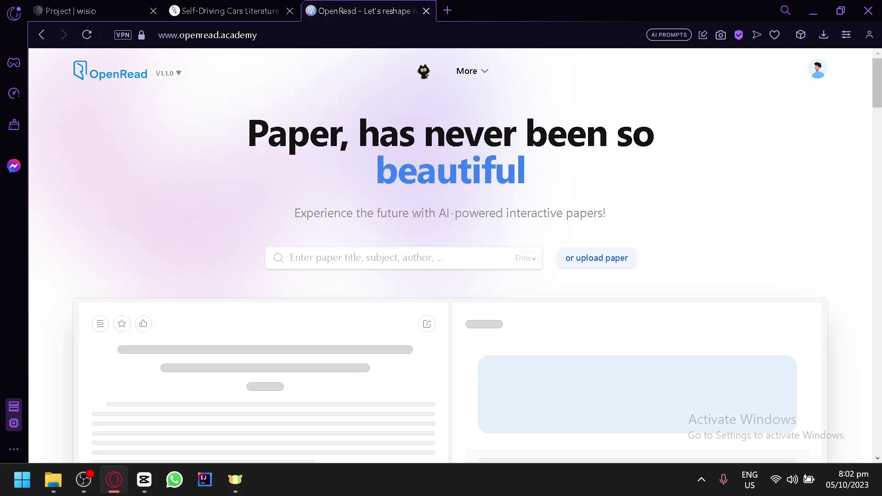
click(122, 10)
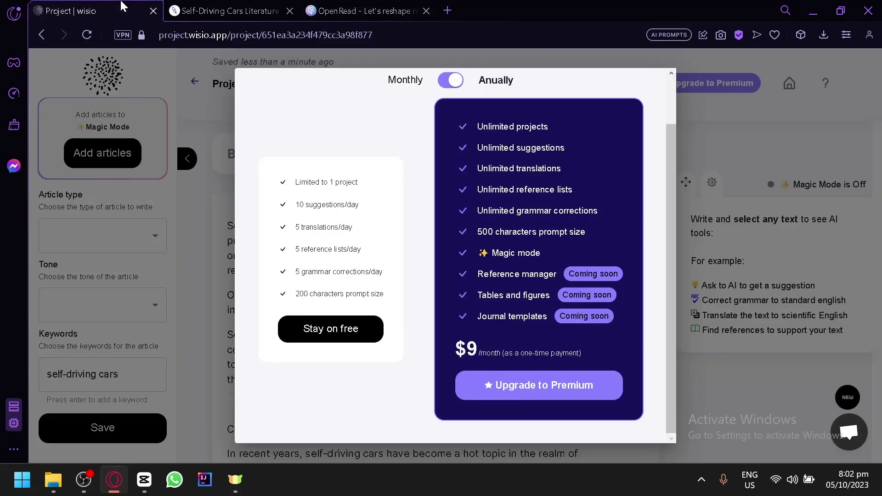
click(692, 63)
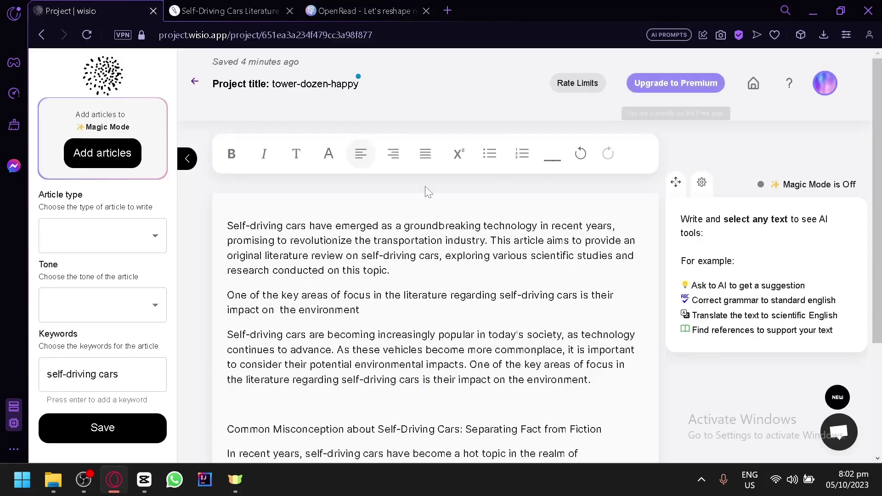
Step: Compare the open Wisio, Jenni and OpenRead pages, finishing on the Jenni literature review document
click(202, 7)
click(343, 8)
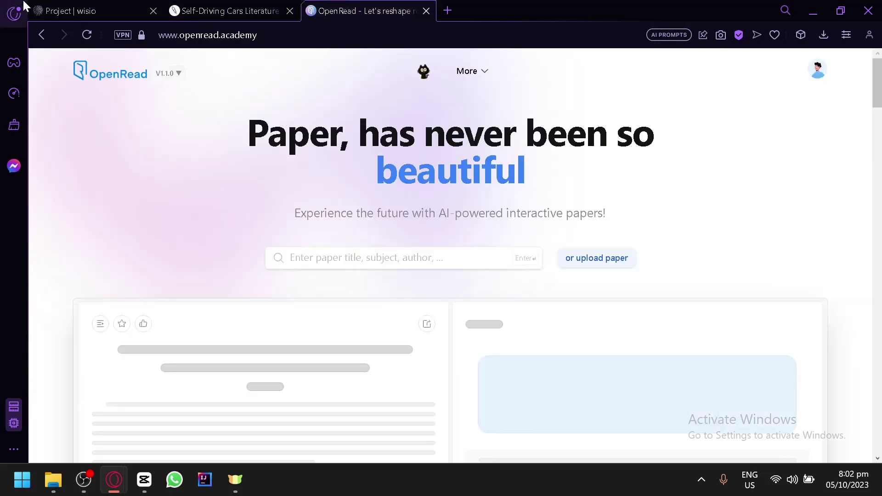
click(73, 6)
click(207, 7)
click(379, 7)
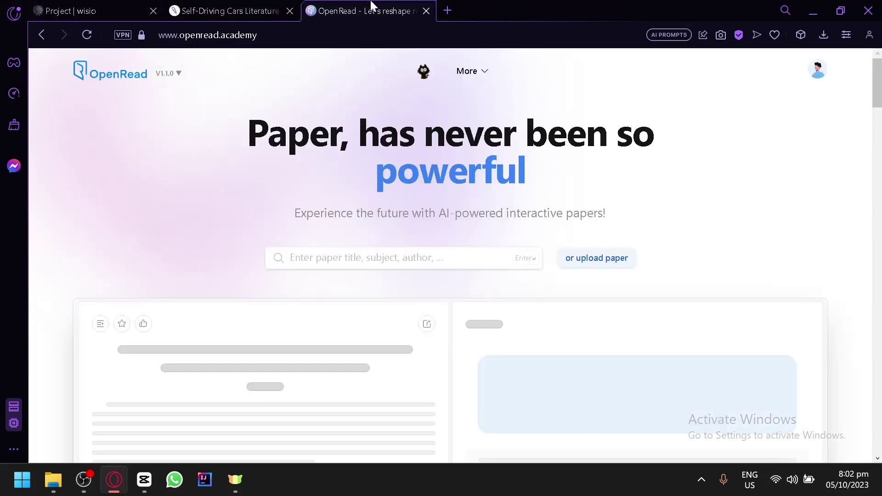
click(228, 6)
click(137, 8)
click(193, 7)
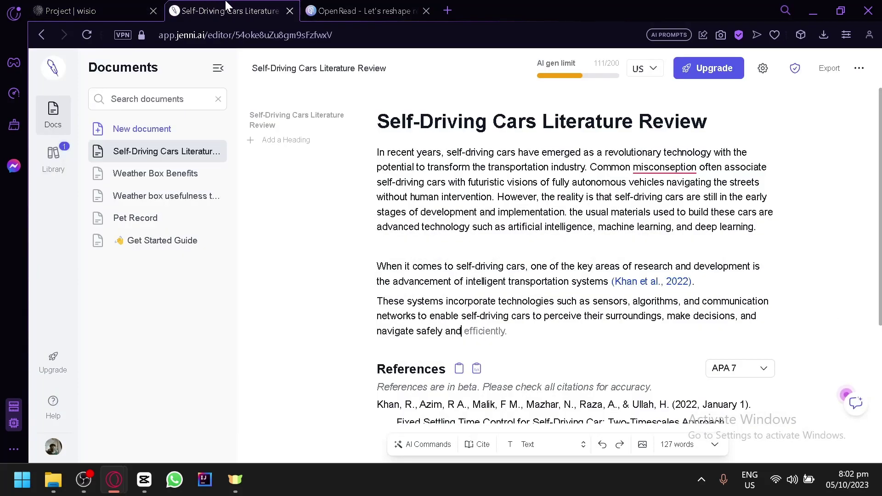